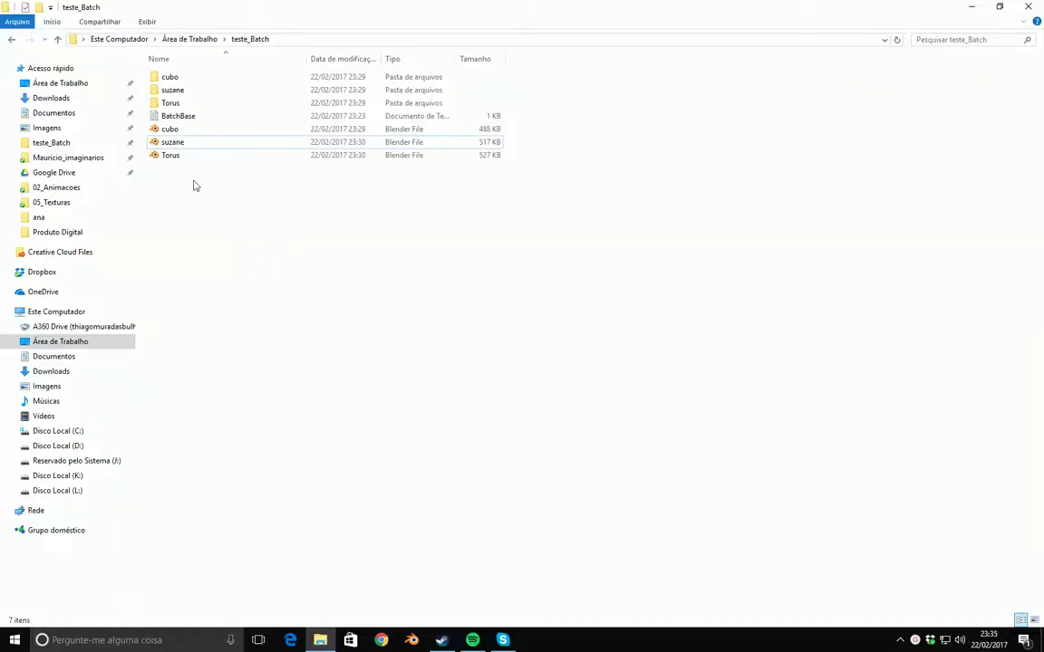
Launch cubo.blend from the teste_Batch folder in Blender.
{"action": "left_click", "coordinate": [185, 129]}
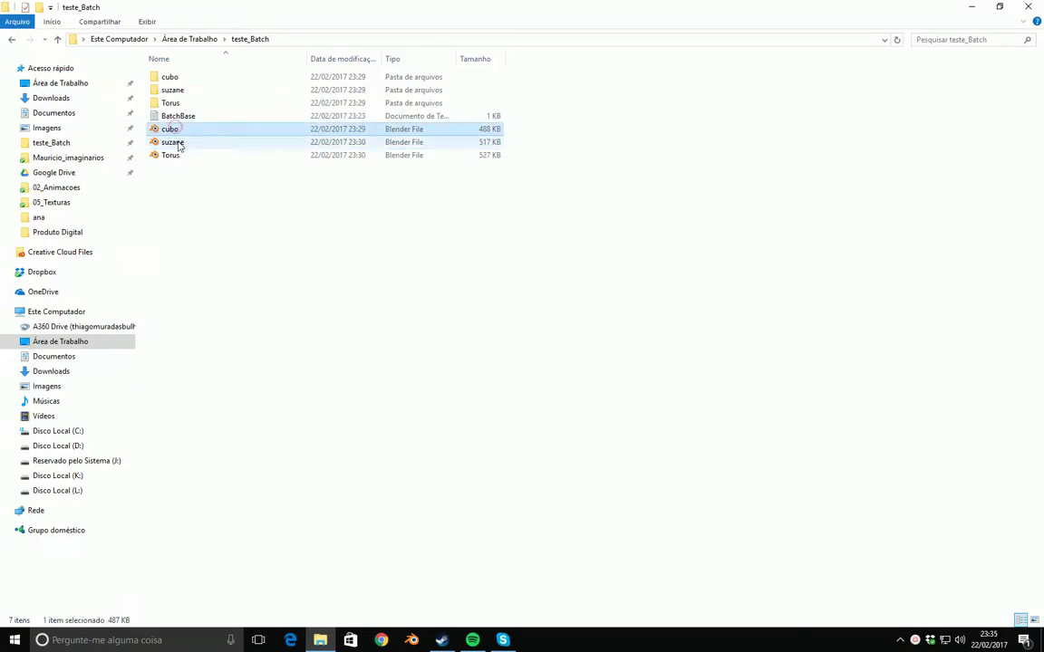
{"action": "left_click", "coordinate": [178, 157]}
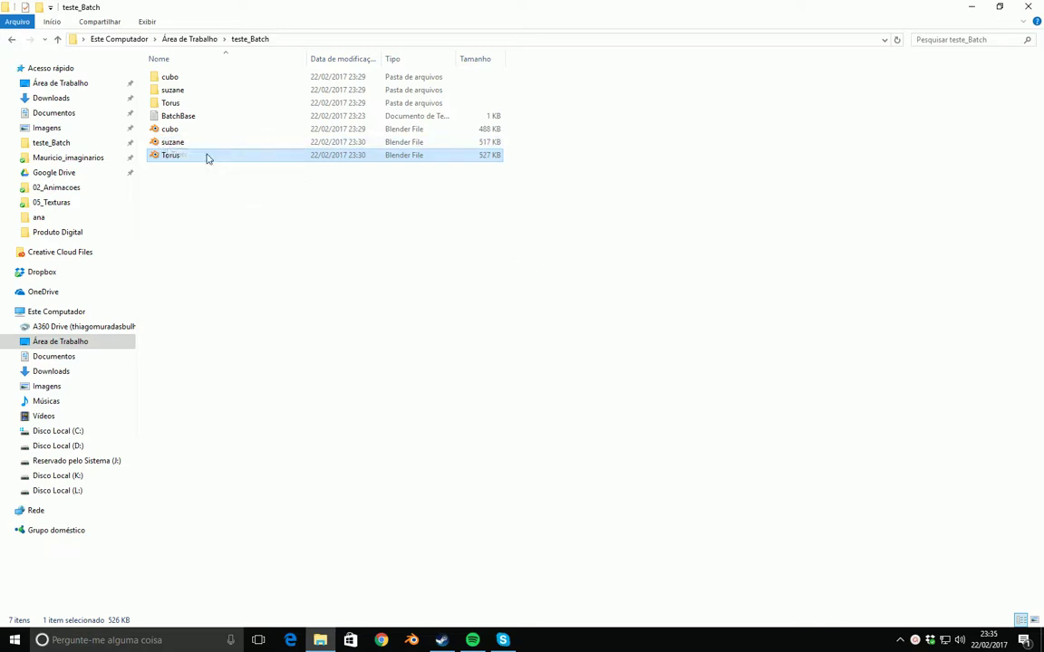
{"action": "double_click", "coordinate": [172, 130]}
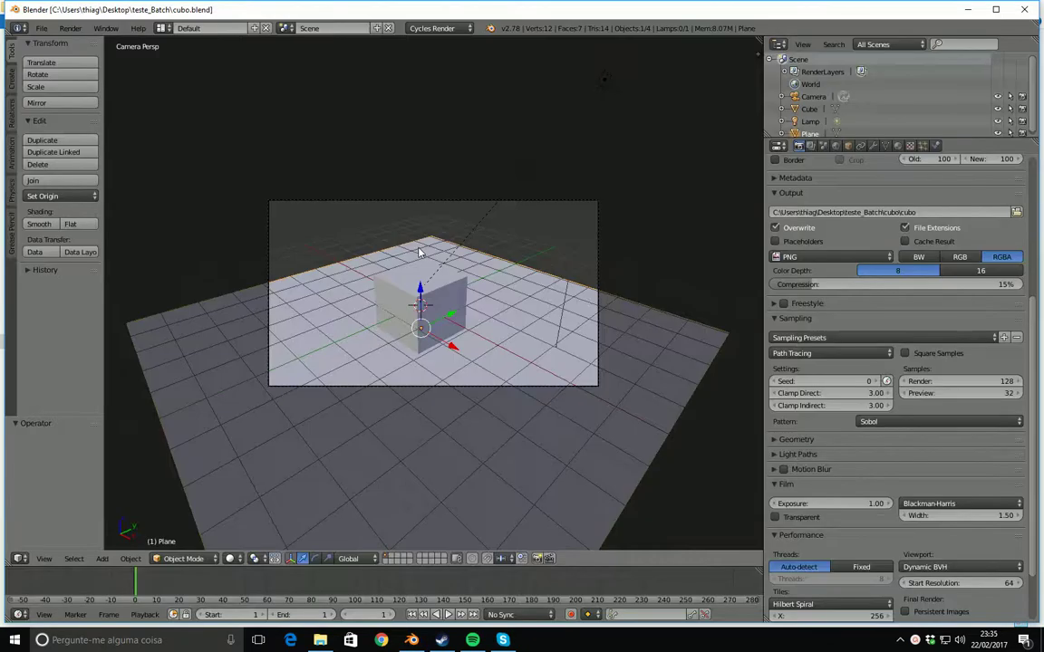
Leave and return to the camera view of the cube scene with Numpad 0.
{"action": "key", "text": "KP_0"}
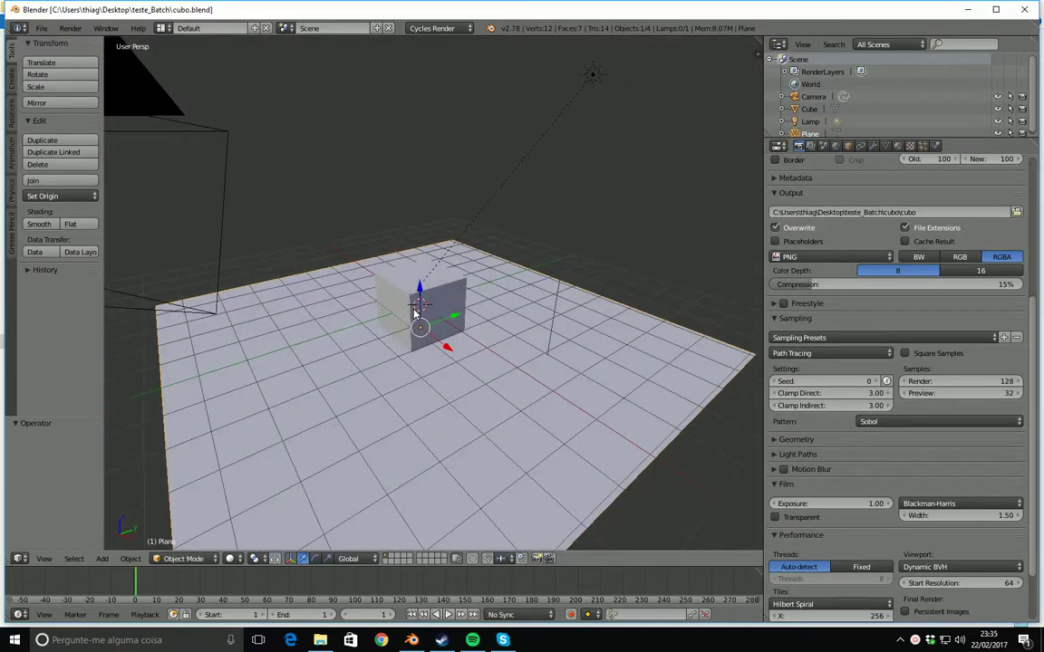
{"action": "key", "text": "KP_0"}
{"action": "scroll", "coordinate": [415, 313], "scroll_direction": "up", "scroll_amount": 2}
{"action": "scroll", "coordinate": [315, 362], "scroll_direction": "up", "scroll_amount": 2}
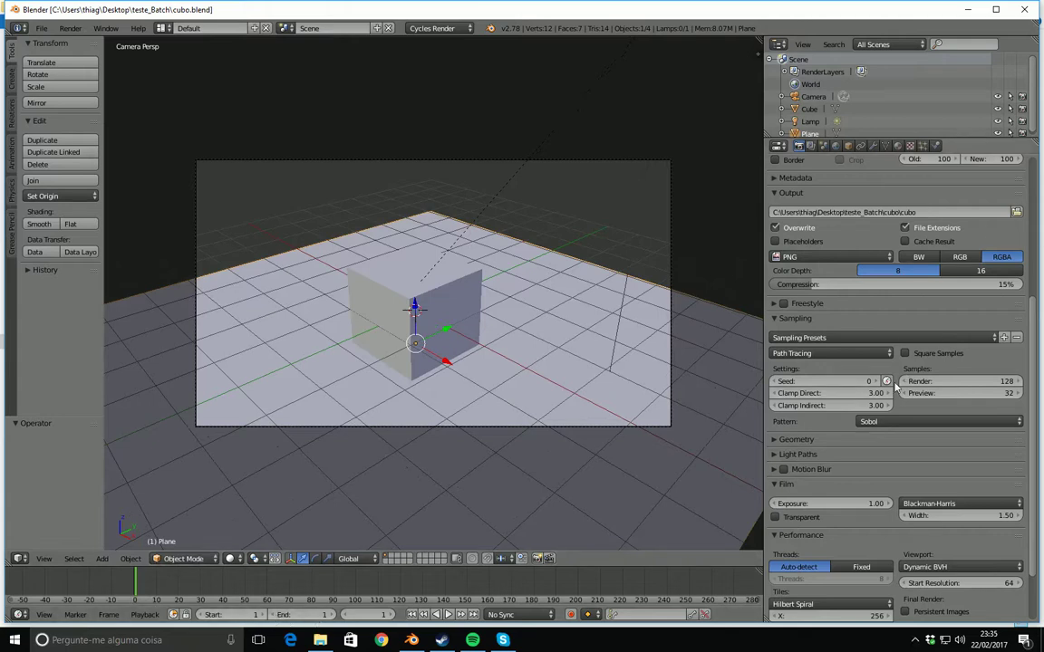
{"action": "scroll", "coordinate": [872, 281], "scroll_direction": "down", "scroll_amount": 2}
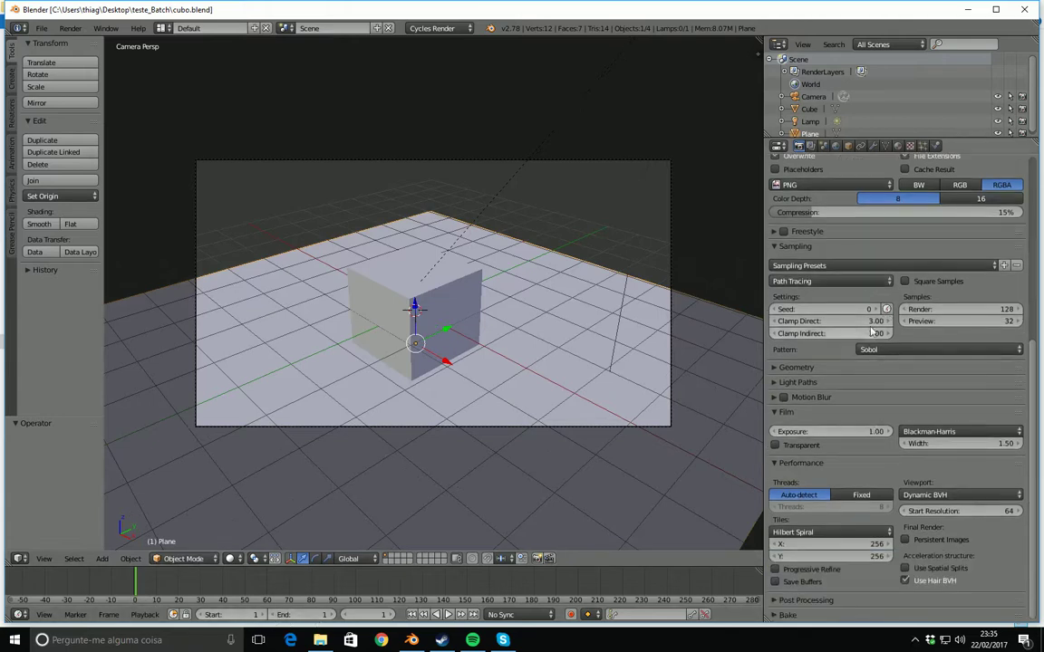
{"action": "scroll", "coordinate": [802, 176], "scroll_direction": "up", "scroll_amount": 2}
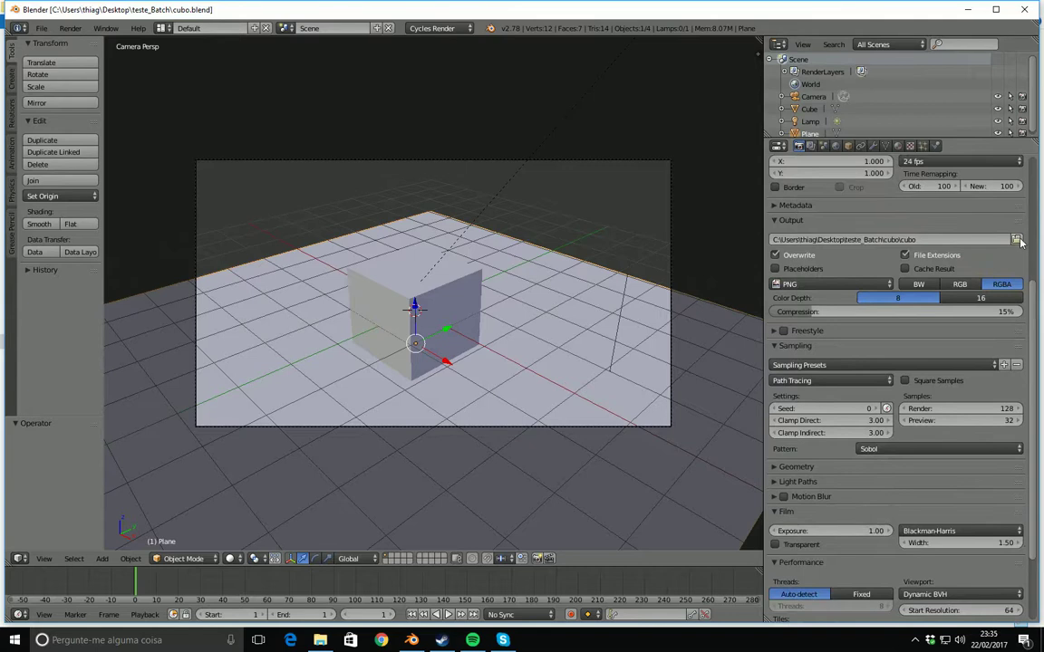
Browse the render output folder up to teste_Batch, cancel, and show recent files.
{"action": "left_click", "coordinate": [1020, 237]}
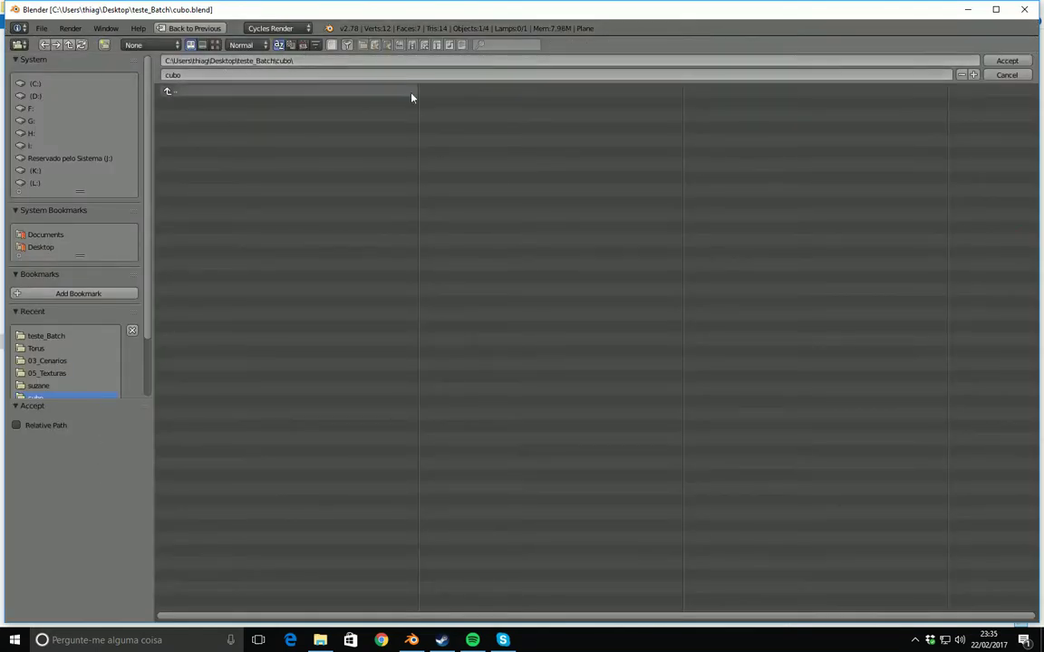
{"action": "left_click", "coordinate": [167, 92]}
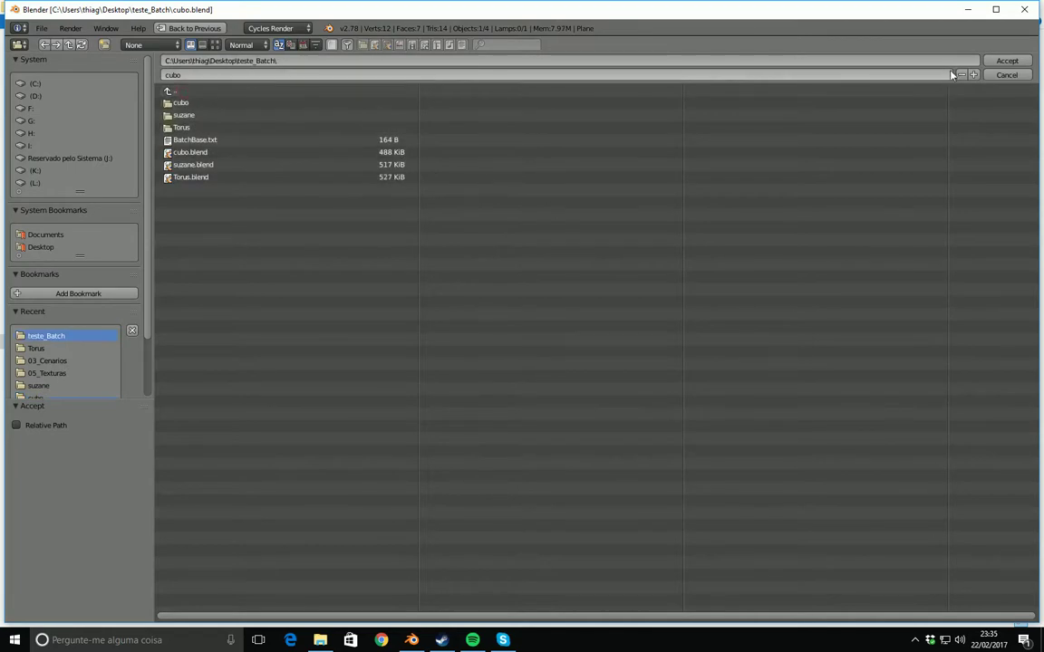
{"action": "left_click", "coordinate": [1004, 78]}
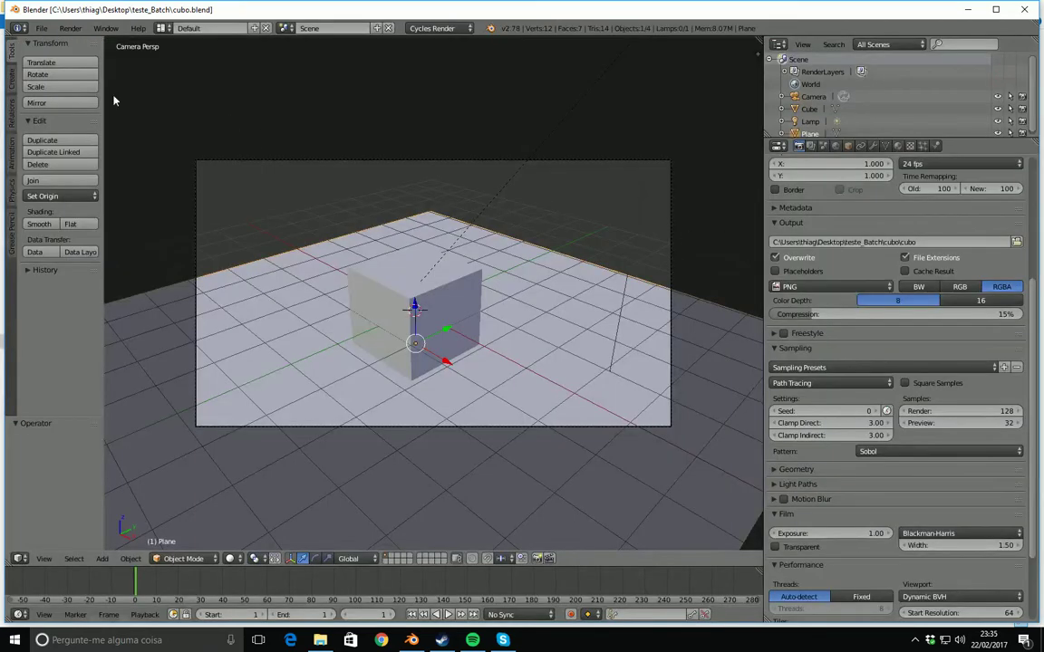
{"action": "left_click", "coordinate": [41, 28]}
{"action": "mouse_move", "coordinate": [72, 68]}
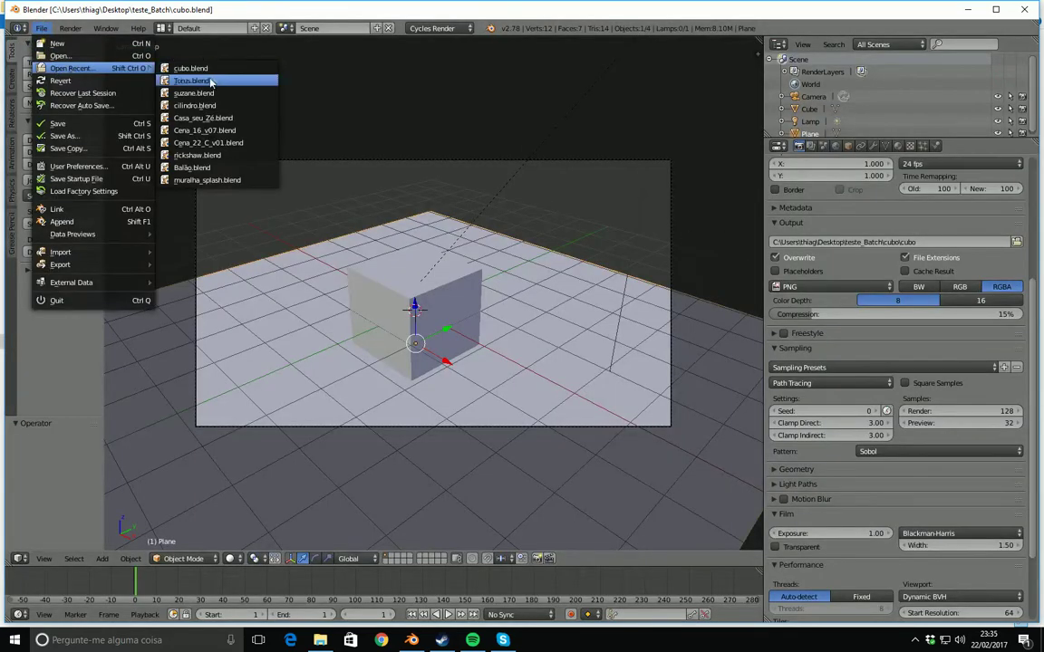
Open Torus.blend from recent files and play, then stop, its animation.
{"action": "left_click", "coordinate": [212, 80]}
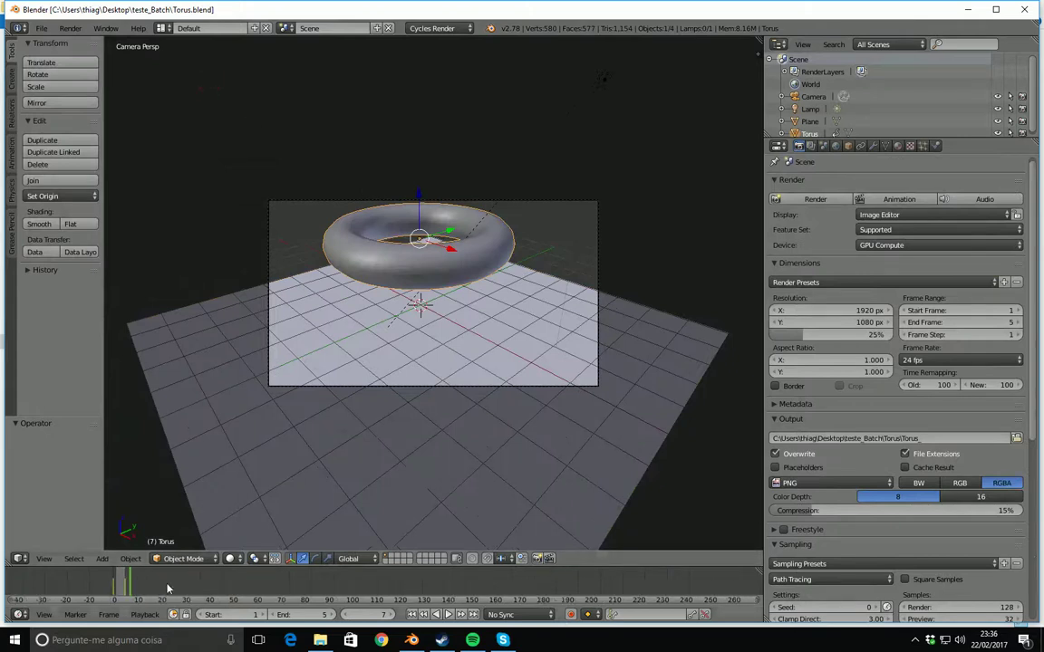
{"action": "scroll", "coordinate": [326, 580], "scroll_direction": "up", "scroll_amount": 4}
{"action": "key", "text": "alt+a"}
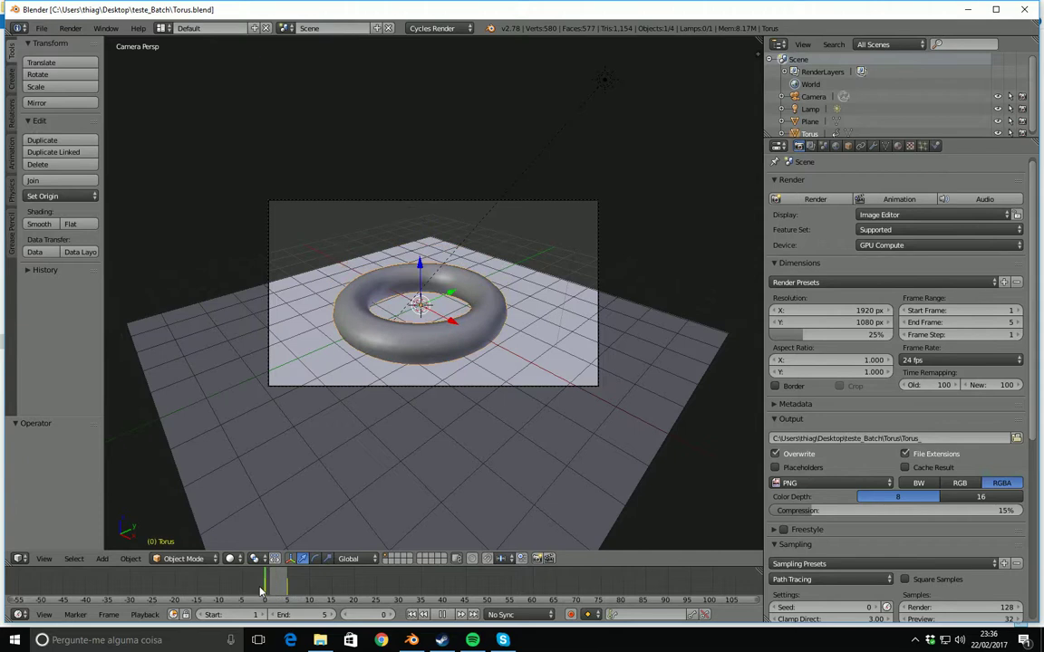
{"action": "key", "text": "alt+a"}
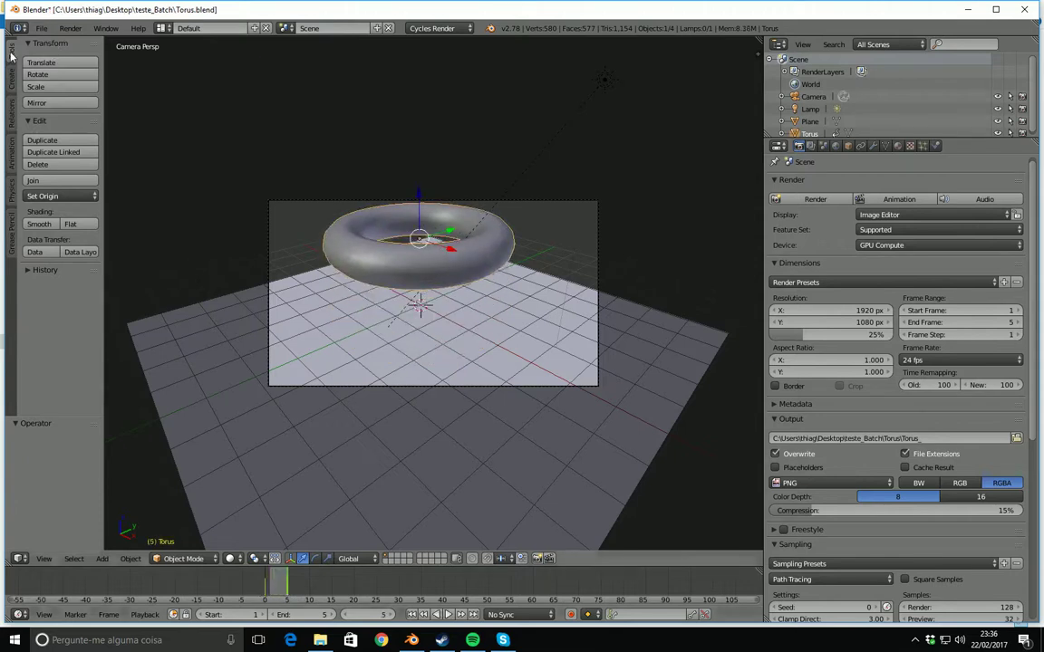
Open suzane.blend from recent files and preview its animation, returning to the start.
{"action": "left_click", "coordinate": [42, 28]}
{"action": "mouse_move", "coordinate": [73, 68]}
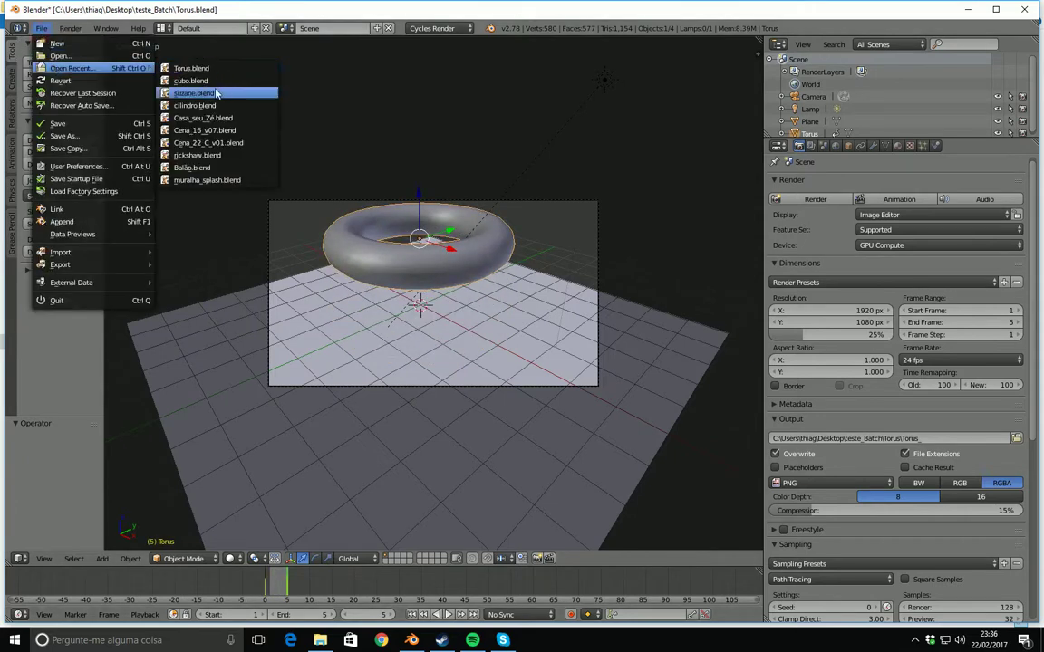
{"action": "left_click", "coordinate": [194, 93]}
{"action": "key", "text": "alt+a"}
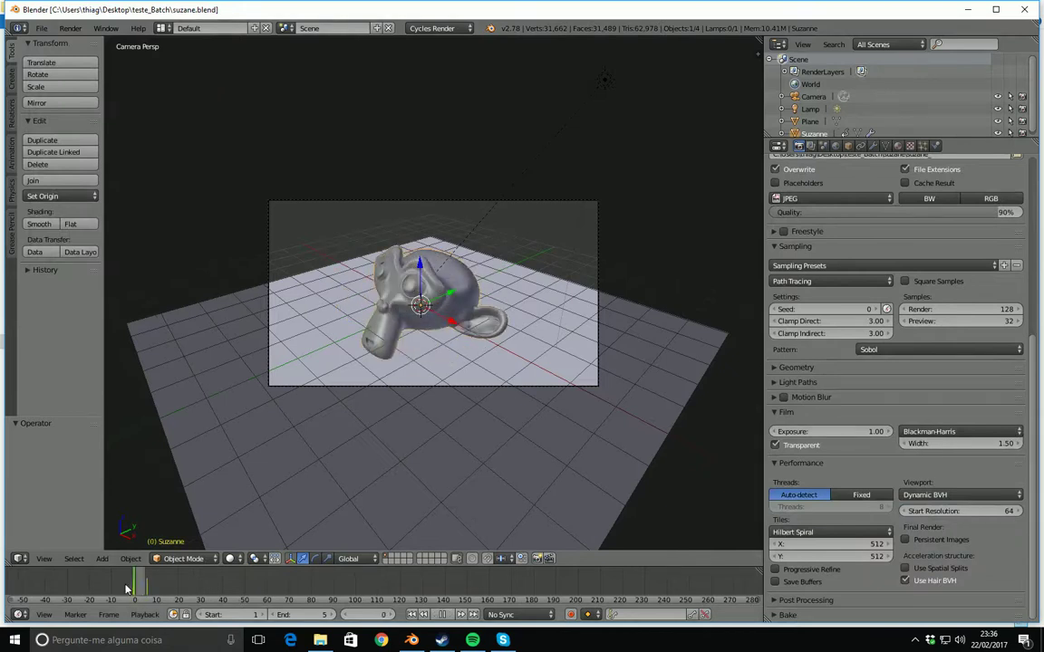
{"action": "key", "text": "Escape"}
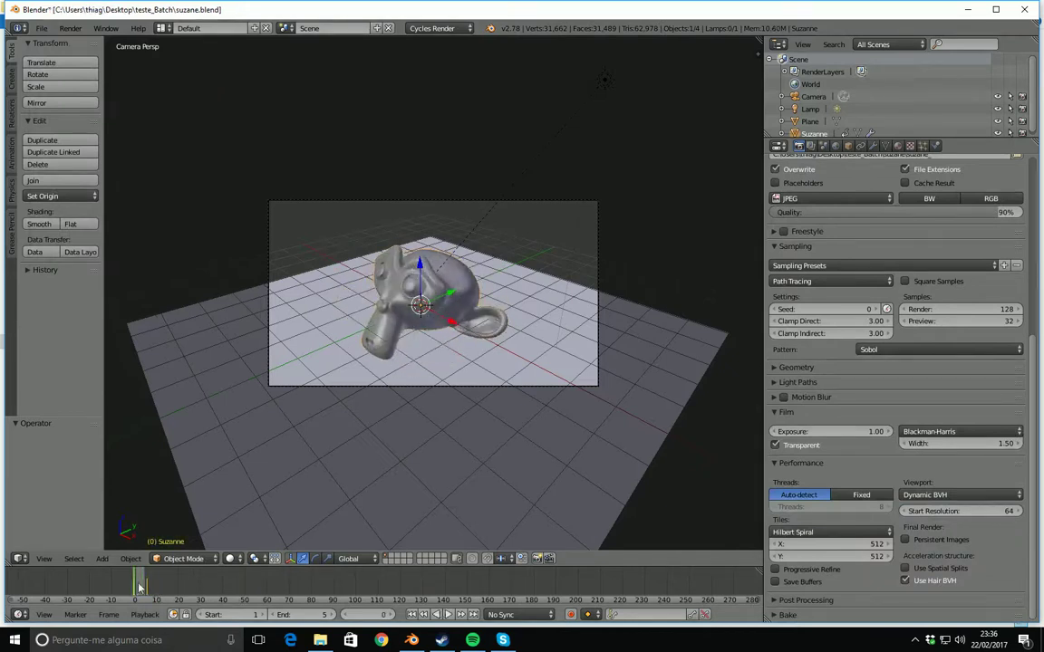
{"action": "scroll", "coordinate": [780, 195], "scroll_direction": "up", "scroll_amount": 2}
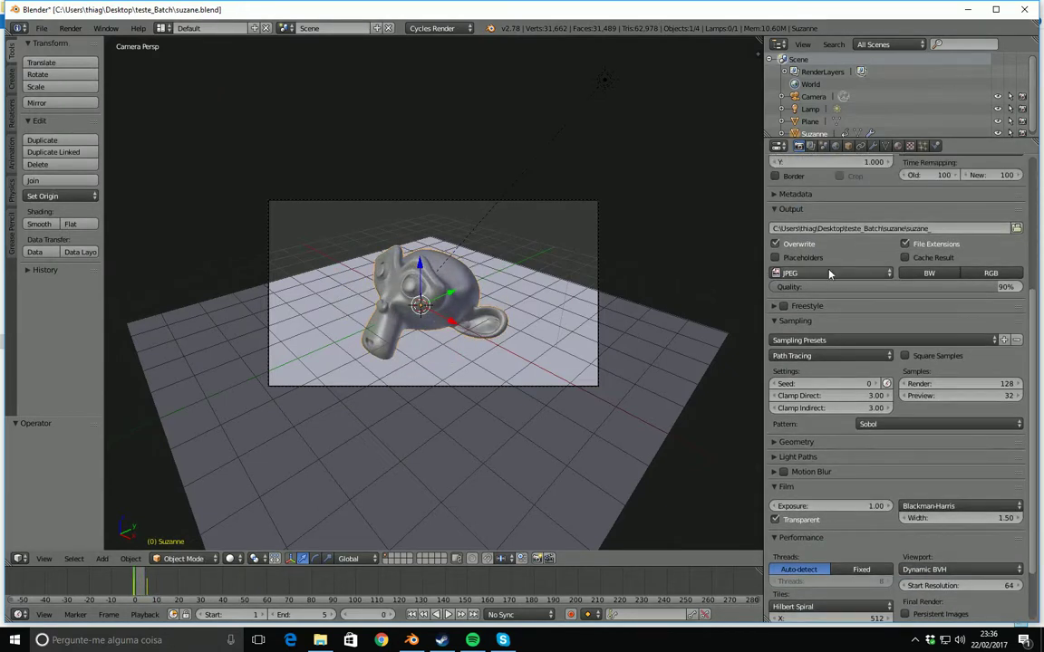
{"action": "scroll", "coordinate": [830, 274], "scroll_direction": "up", "scroll_amount": 3}
{"action": "scroll", "coordinate": [865, 235], "scroll_direction": "down", "scroll_amount": 3}
{"action": "scroll", "coordinate": [866, 235], "scroll_direction": "down", "scroll_amount": 2}
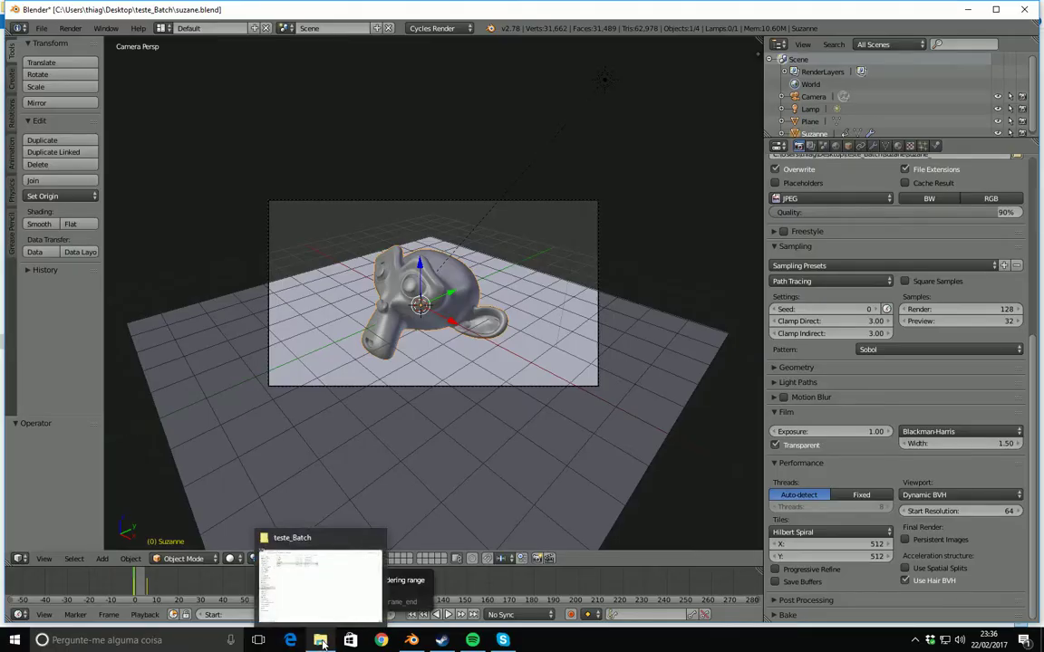
Bring the teste_Batch folder window forward and clear its file selection.
{"action": "left_click", "coordinate": [321, 643]}
{"action": "left_click", "coordinate": [252, 290]}
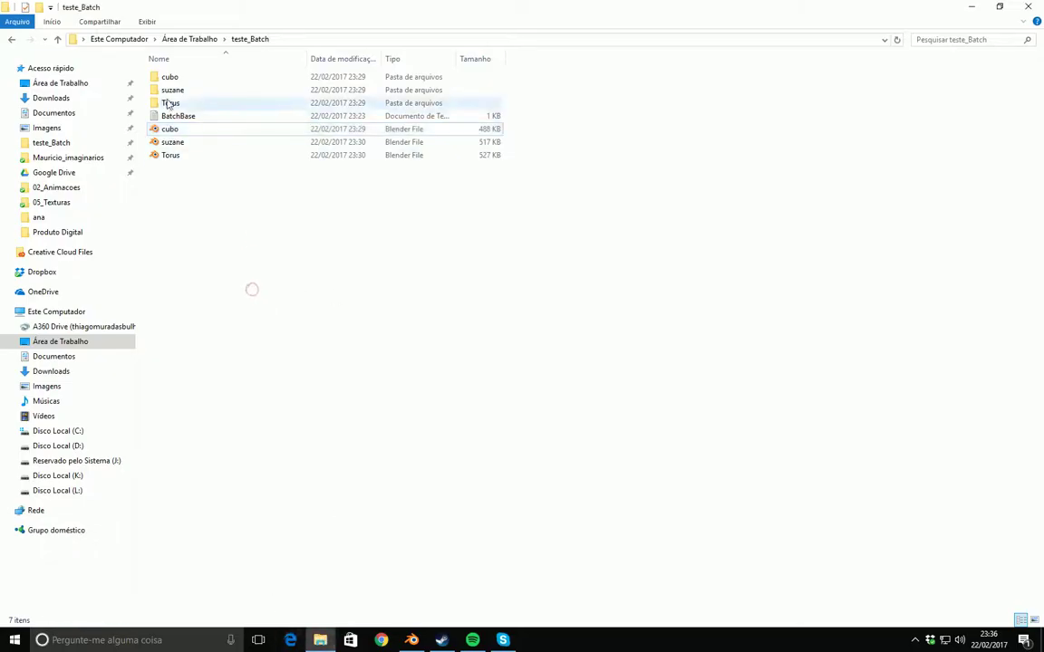
{"action": "left_click", "coordinate": [203, 228]}
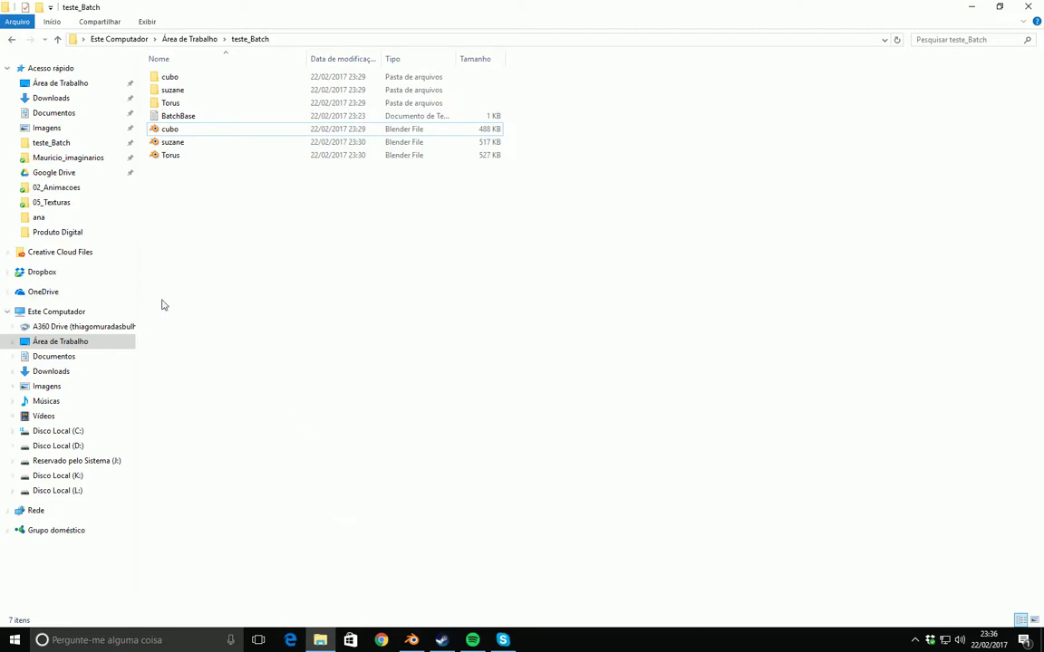
Launch Notepad by searching 'blo' in Start and move its window left and down.
{"action": "left_click", "coordinate": [13, 639]}
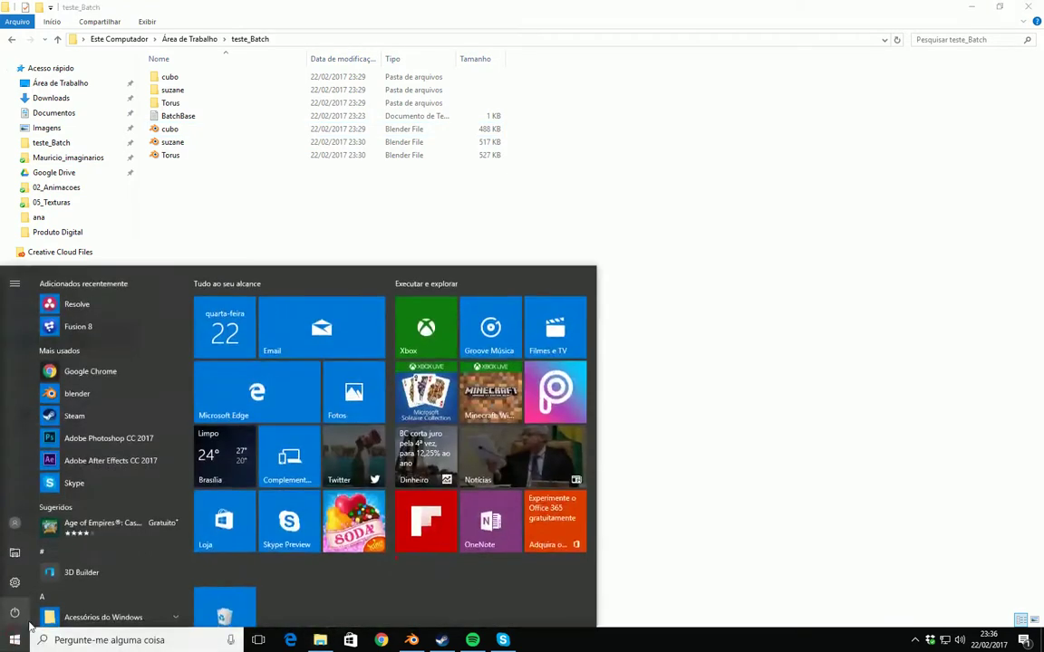
{"action": "type", "text": "blo"}
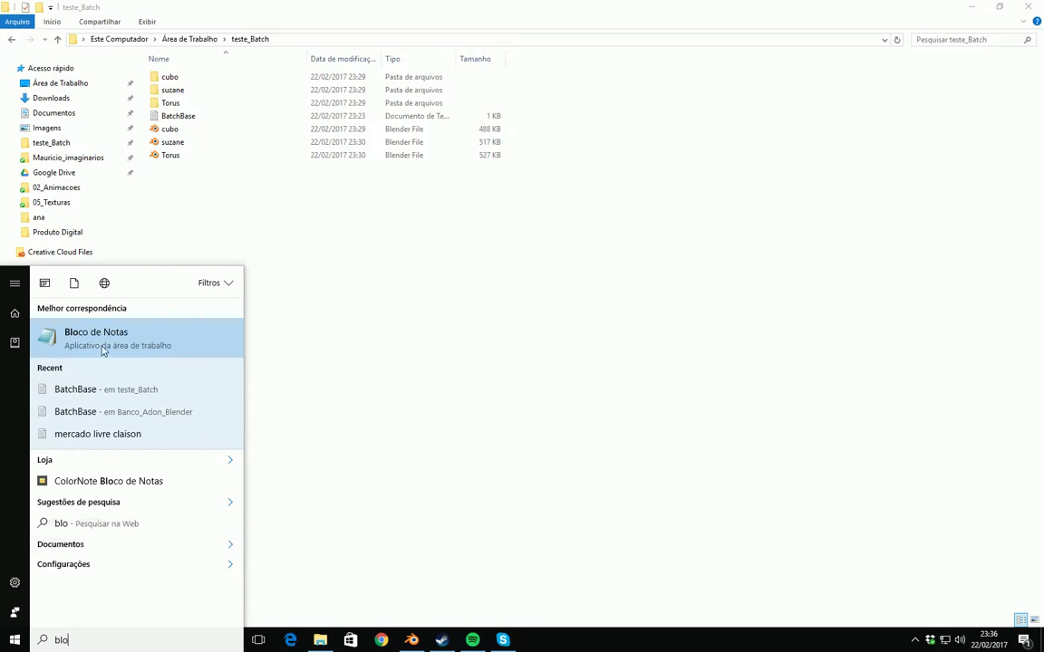
{"action": "left_click", "coordinate": [104, 342]}
{"action": "left_click_drag", "start_coordinate": [542, 102], "coordinate": [437, 164]}
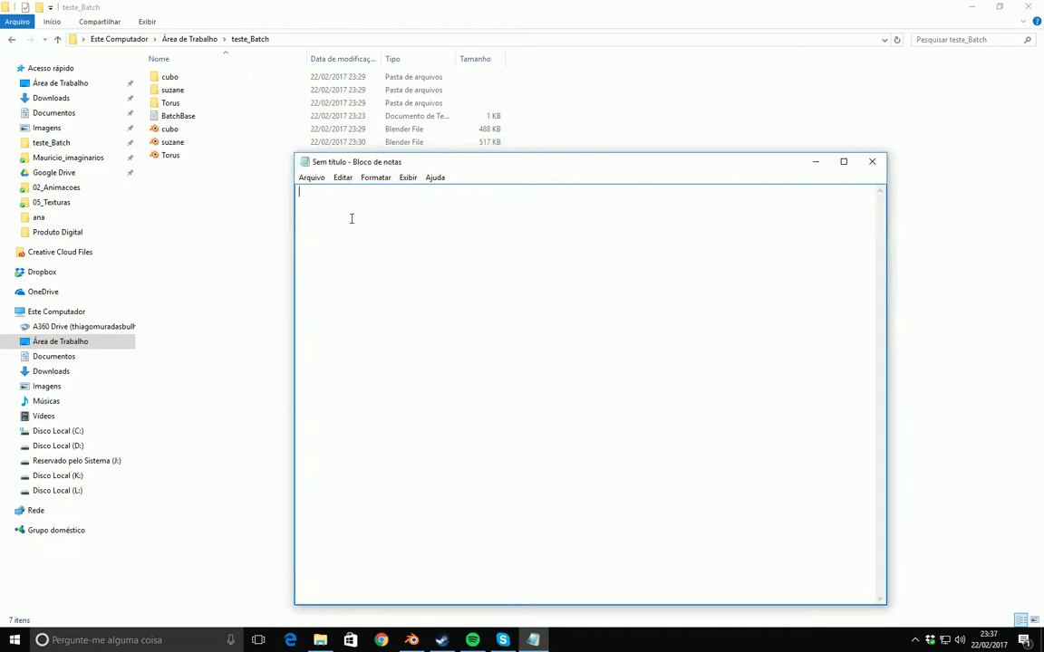
Type cd on Notepad's first line and go to the C: drive in Explorer.
{"action": "type", "text": "c"}
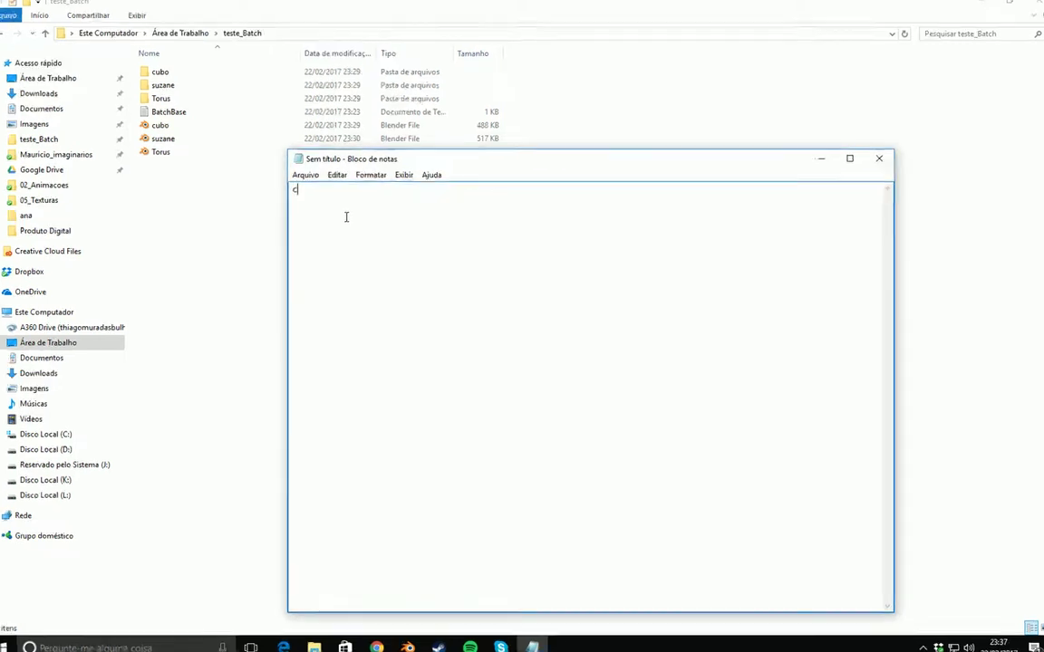
{"action": "type", "text": "d"}
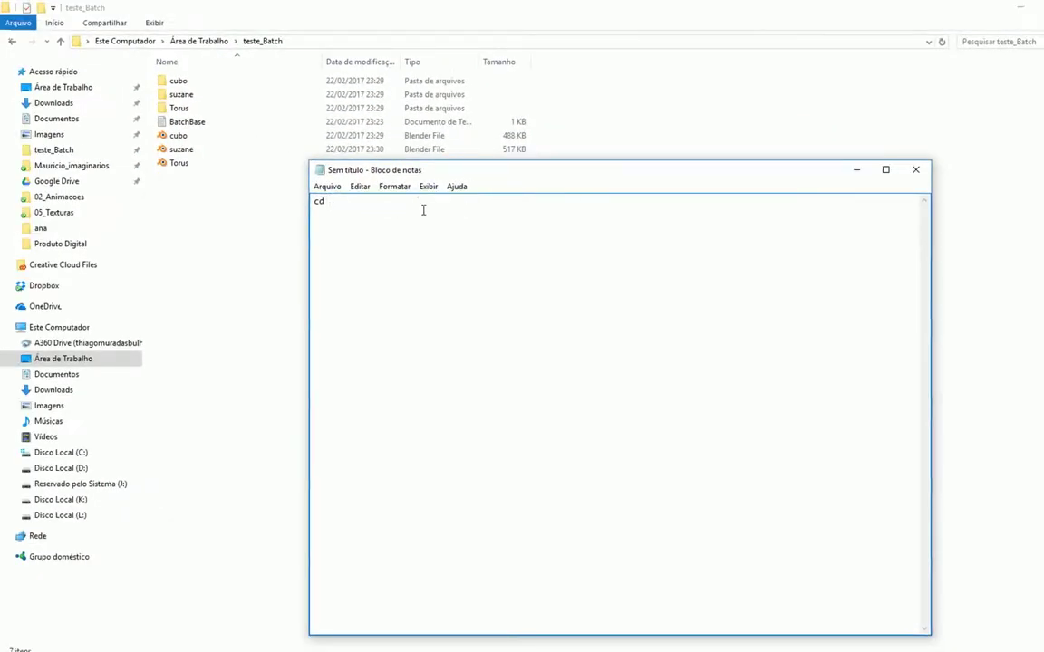
{"action": "mouse_move", "coordinate": [63, 235]}
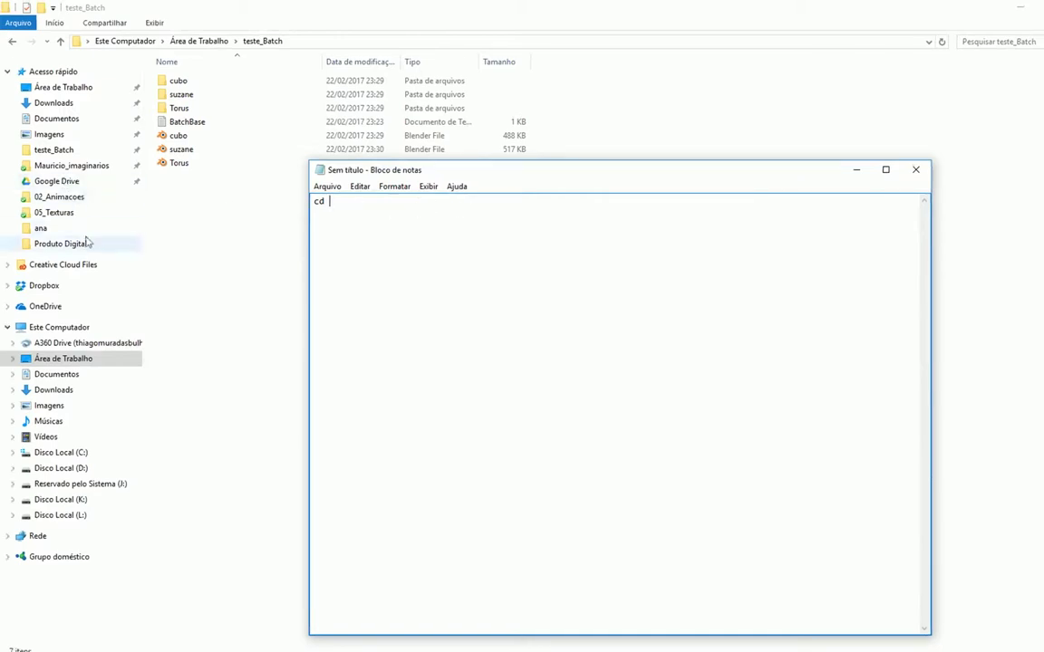
{"action": "left_click", "coordinate": [84, 452]}
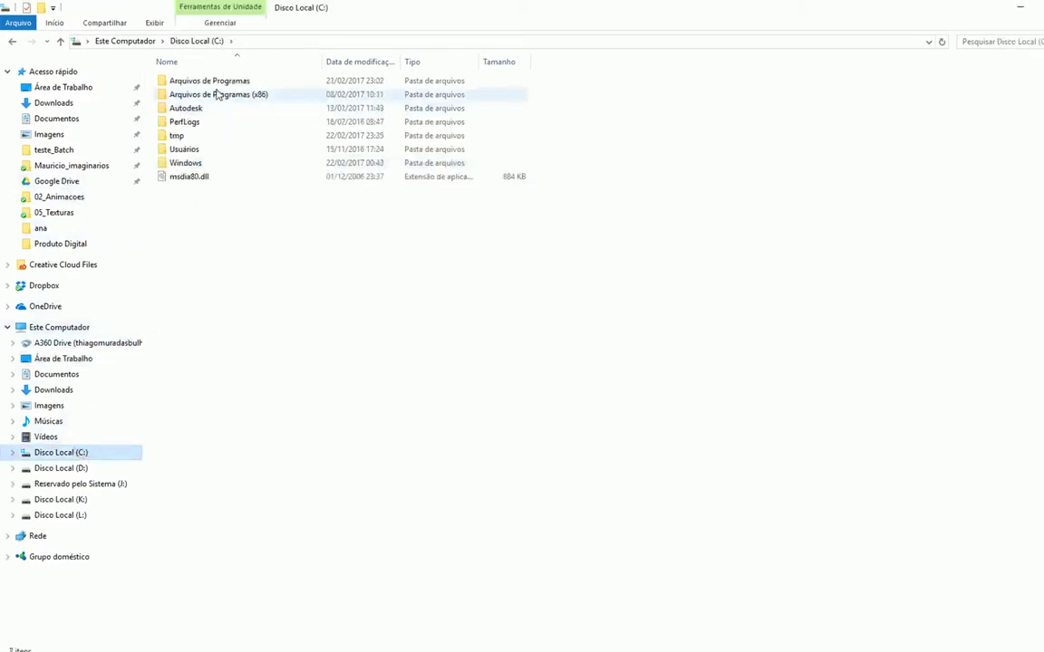
Navigate to C:\Program Files\Blender Foundation\Blender and select its address-bar path.
{"action": "double_click", "coordinate": [215, 82]}
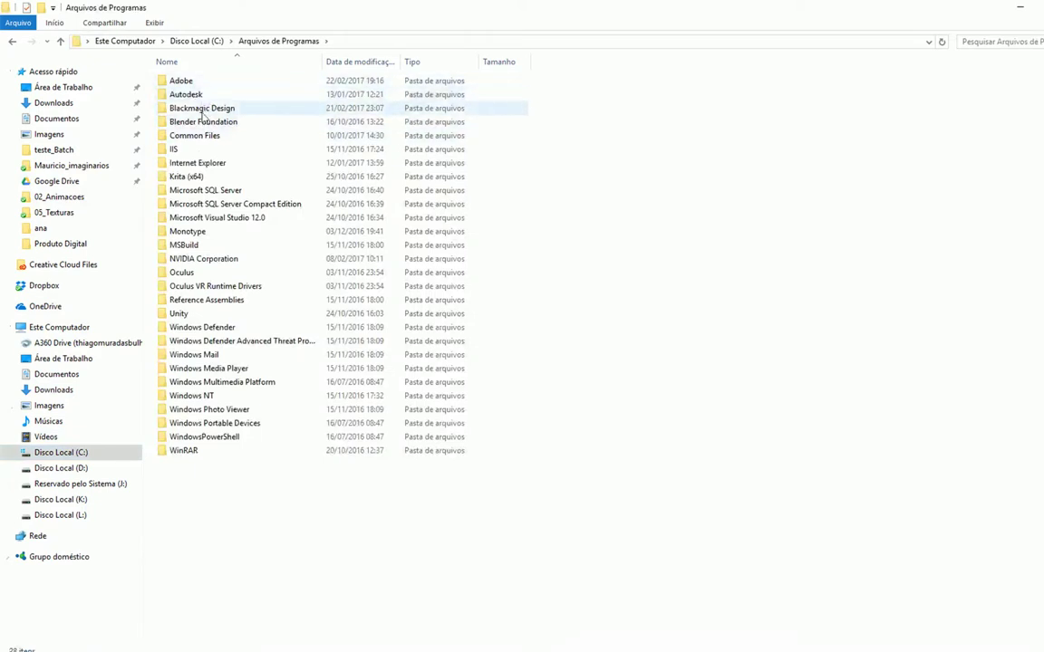
{"action": "double_click", "coordinate": [202, 122]}
{"action": "left_click", "coordinate": [196, 81]}
{"action": "double_click", "coordinate": [196, 81]}
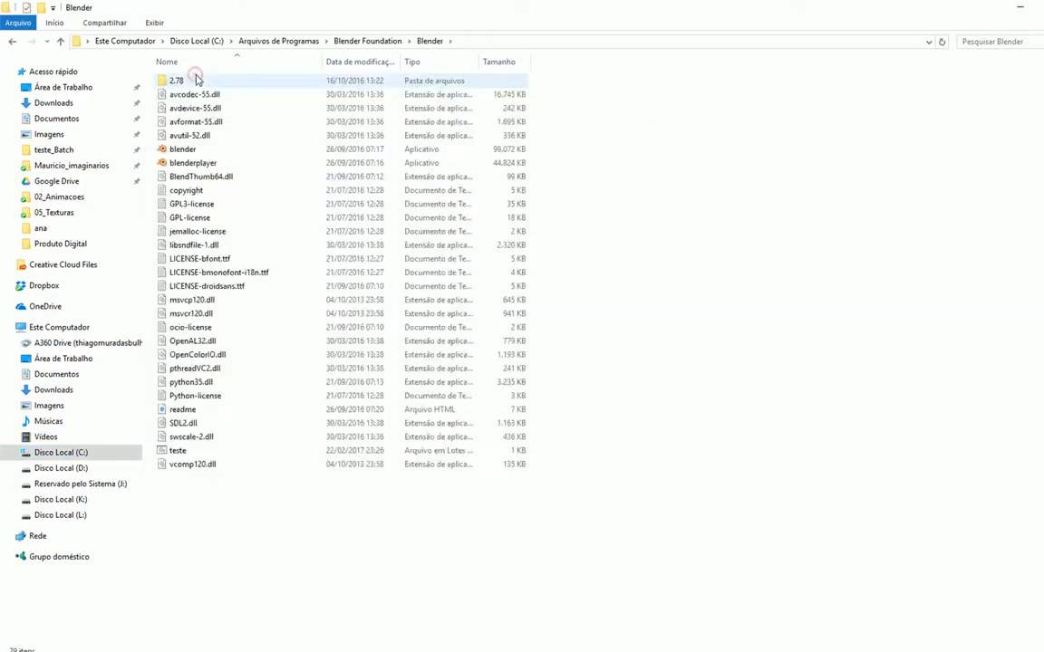
{"action": "left_click", "coordinate": [444, 41]}
{"action": "type", "text": "cd"}
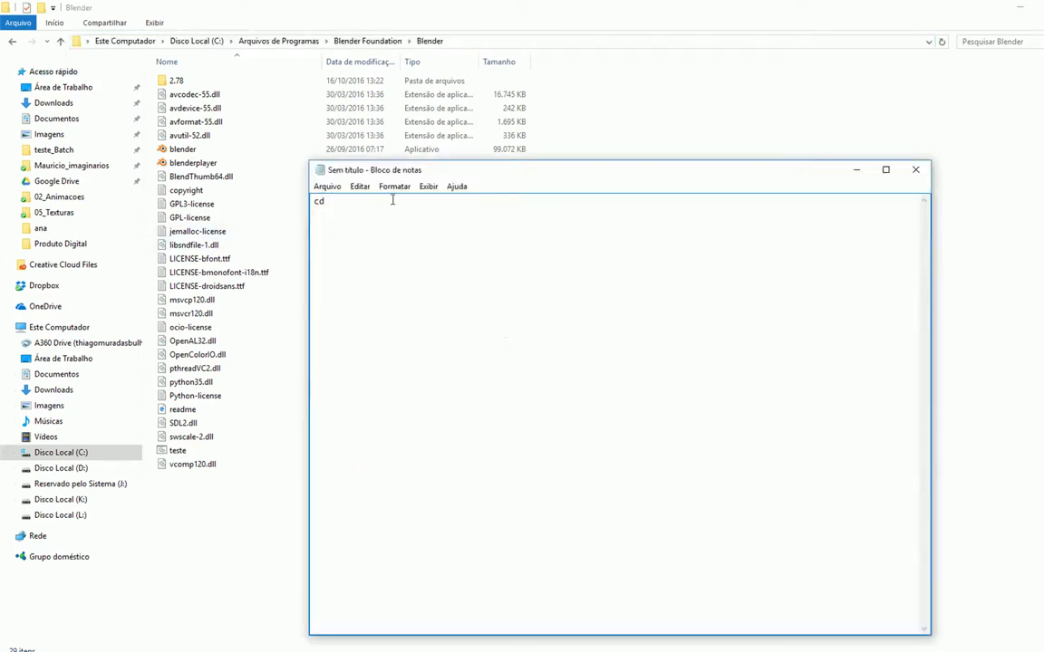
Paste the Blender install path after cd and type blender -b on the next line.
{"action": "type", "text": "C:\\Program Files\\Blender Foundation\\Blender"}
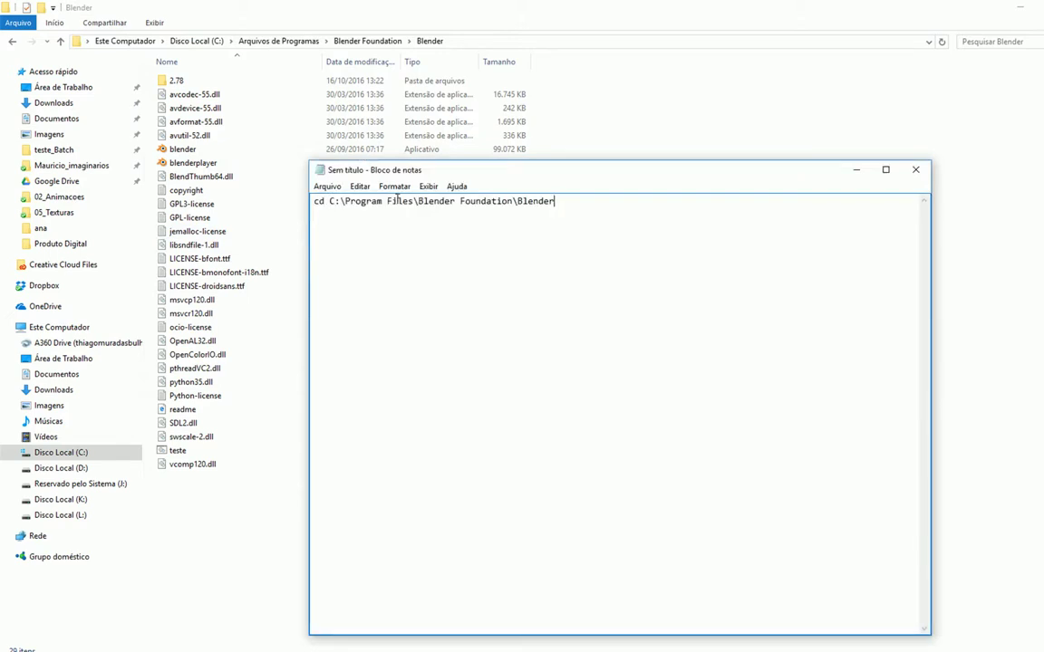
{"action": "key", "text": "Return"}
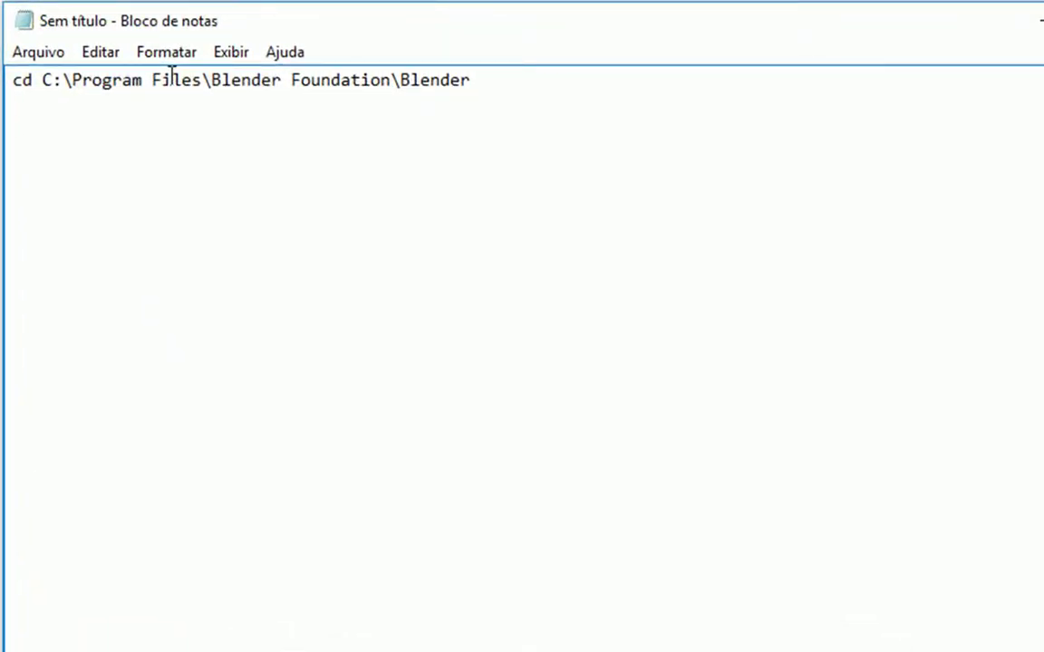
{"action": "type", "text": "blender -b"}
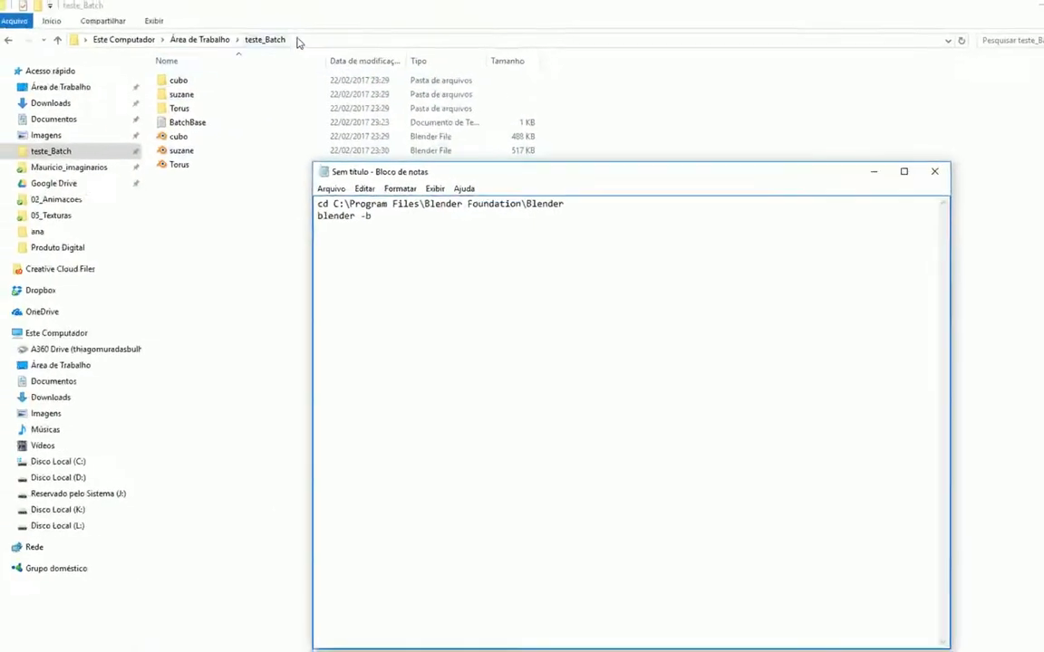
Append the quoted teste_Batch folder path ending in \cubo.blend after blender -b.
{"action": "left_click", "coordinate": [312, 44]}
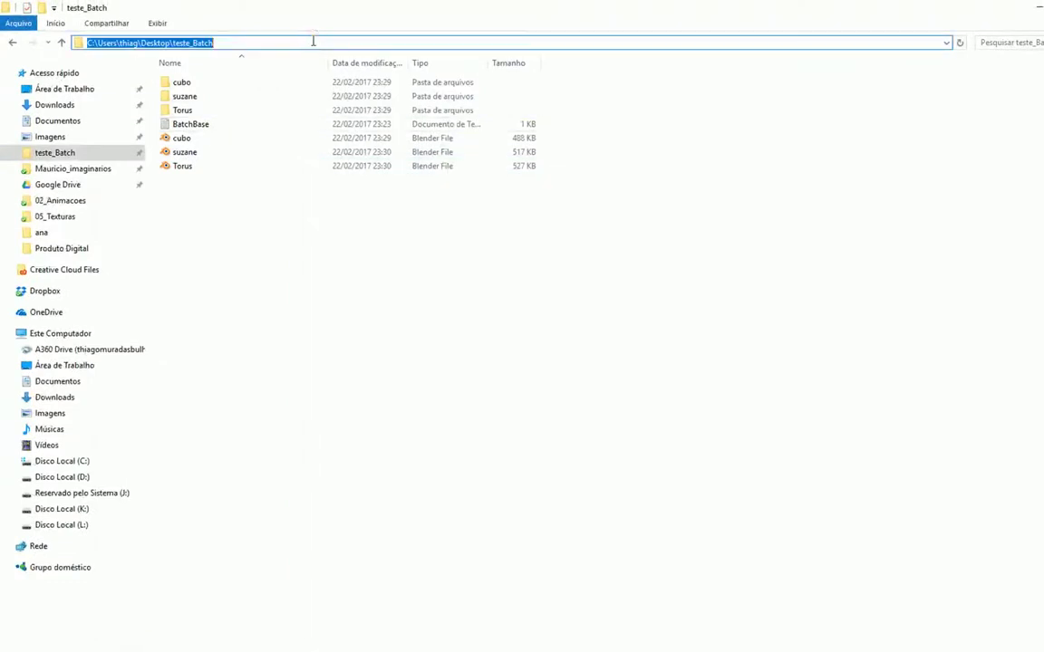
{"action": "key", "text": "ctrl+c"}
{"action": "key", "text": "alt+Tab"}
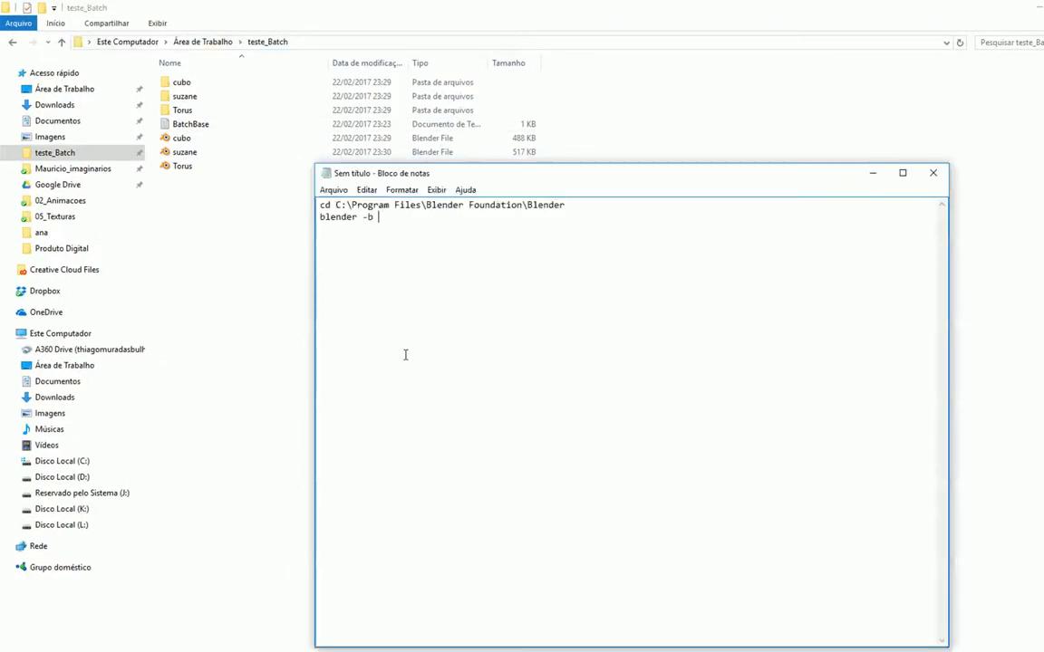
{"action": "key", "text": "ctrl+v"}
{"action": "left_click", "coordinate": [379, 221]}
{"action": "type", "text": "\""}
{"action": "left_click", "coordinate": [571, 217]}
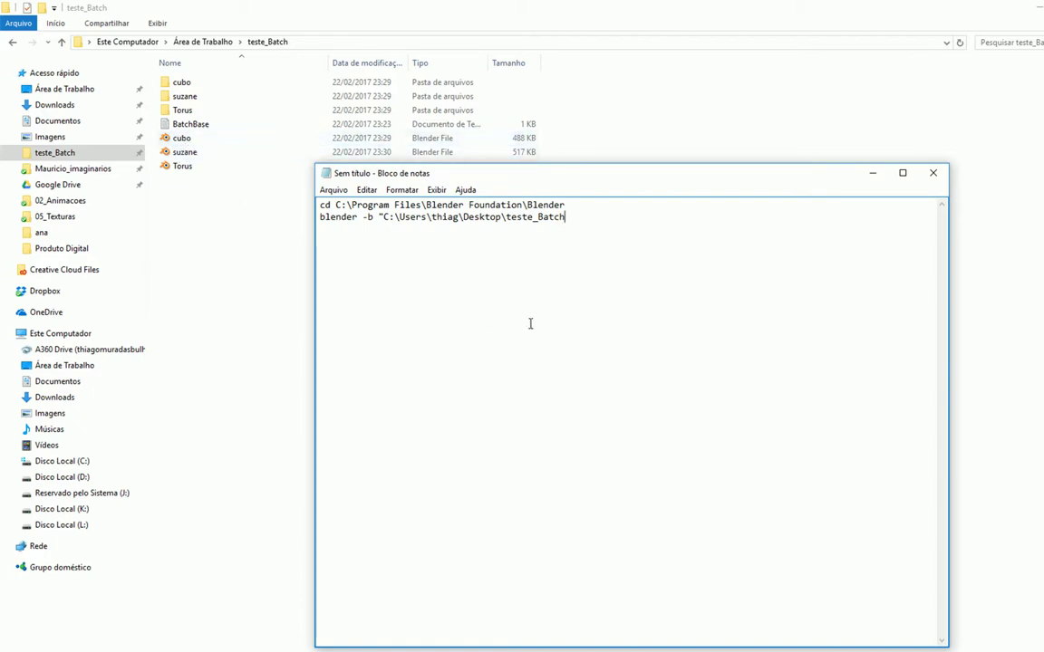
{"action": "type", "text": "\\cu"}
{"action": "type", "text": "bo.blen"}
{"action": "type", "text": "d"}
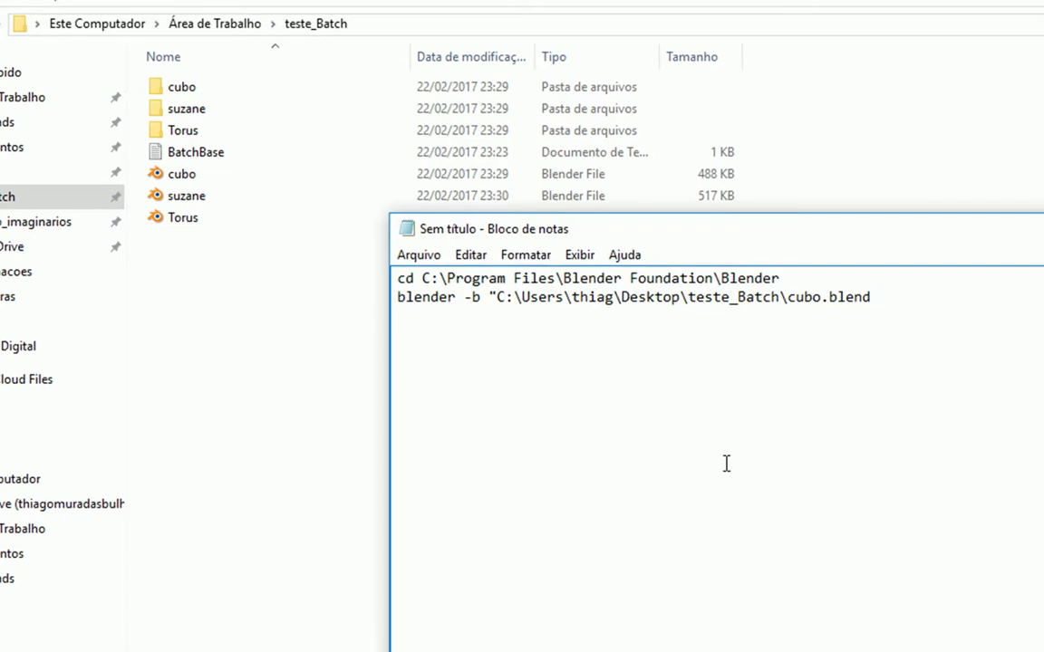
Close the cubo.blend path with a quote, add -a, and select the entry for reuse.
{"action": "type", "text": "\""}
{"action": "type", "text": " -a"}
{"action": "left_click_drag", "start_coordinate": [487, 296], "coordinate": [915, 310]}
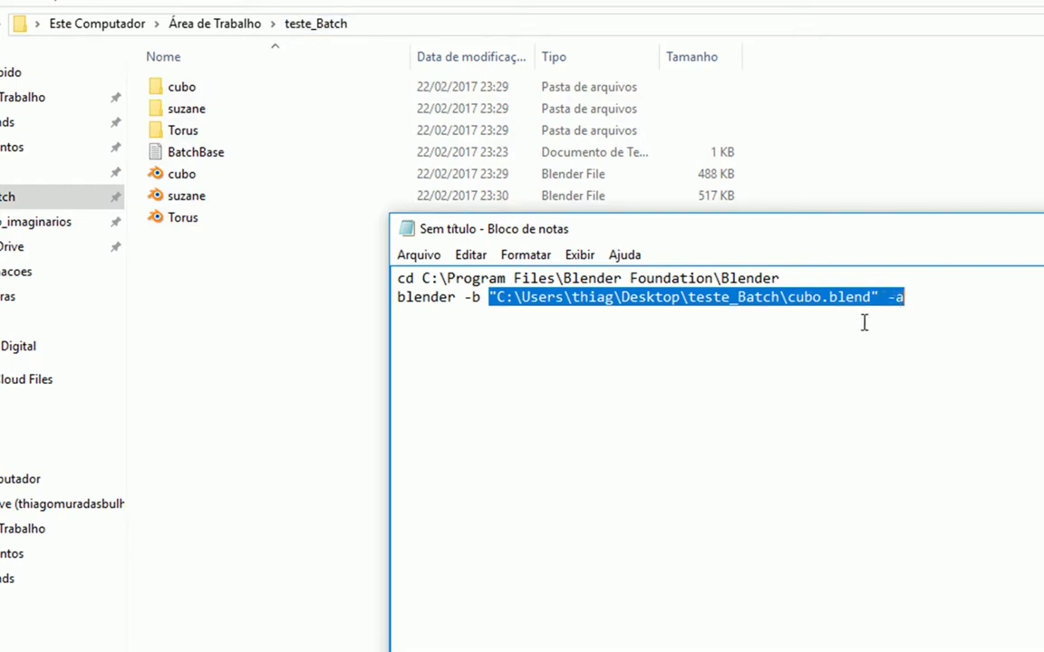
{"action": "left_click", "coordinate": [917, 299]}
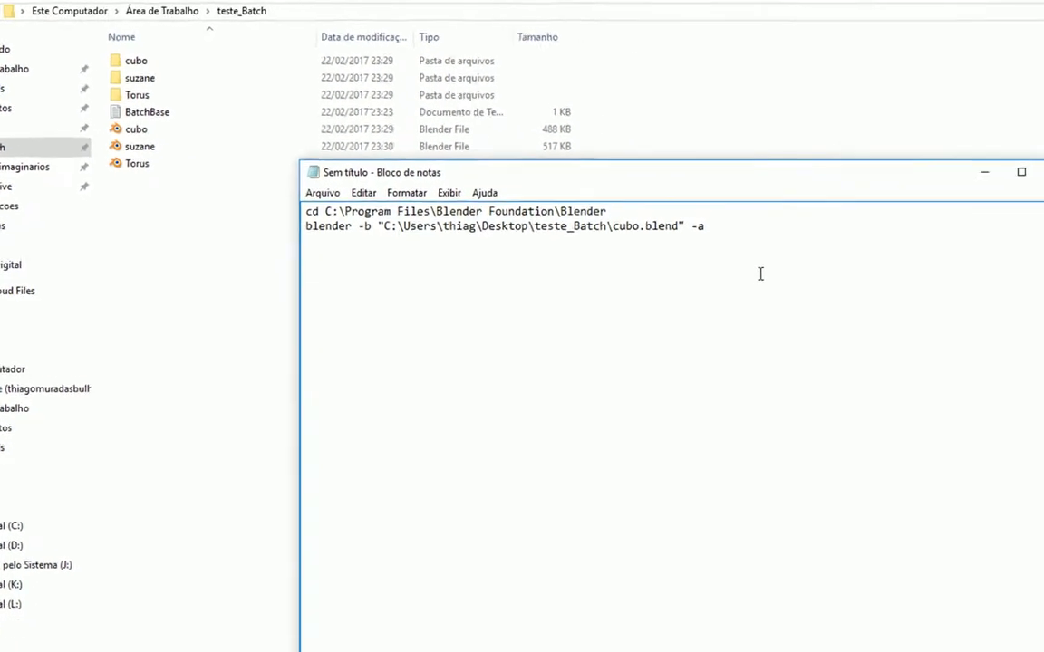
Paste two copies of the cubo entry and rename them to suzane and Torus.
{"action": "key", "text": "ctrl+v"}
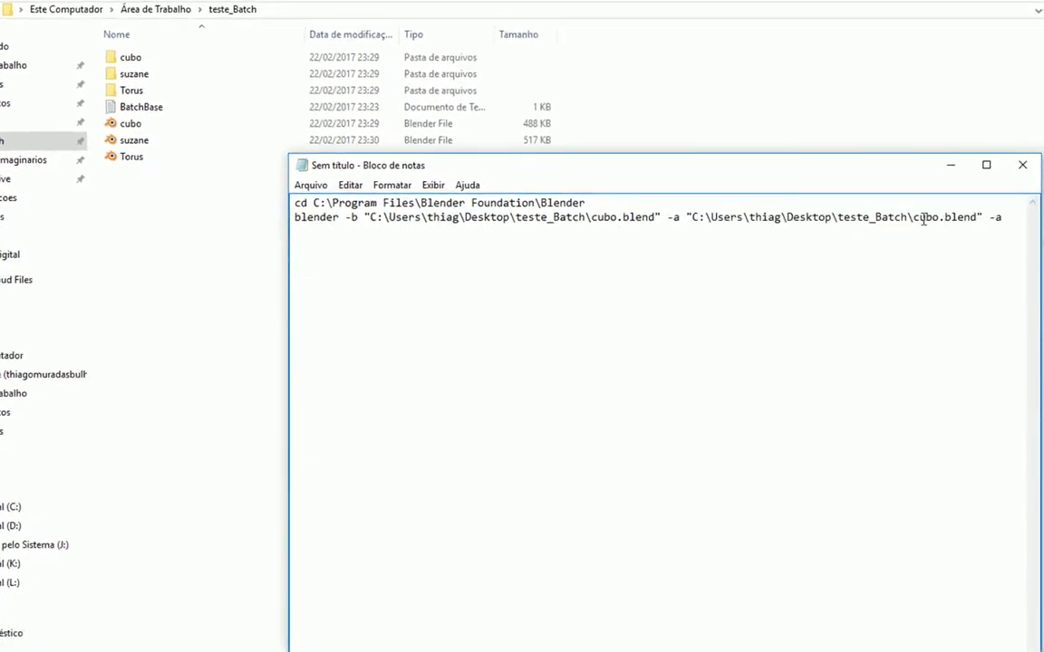
{"action": "left_click_drag", "start_coordinate": [913, 218], "coordinate": [940, 220]}
{"action": "type", "text": "suzane"}
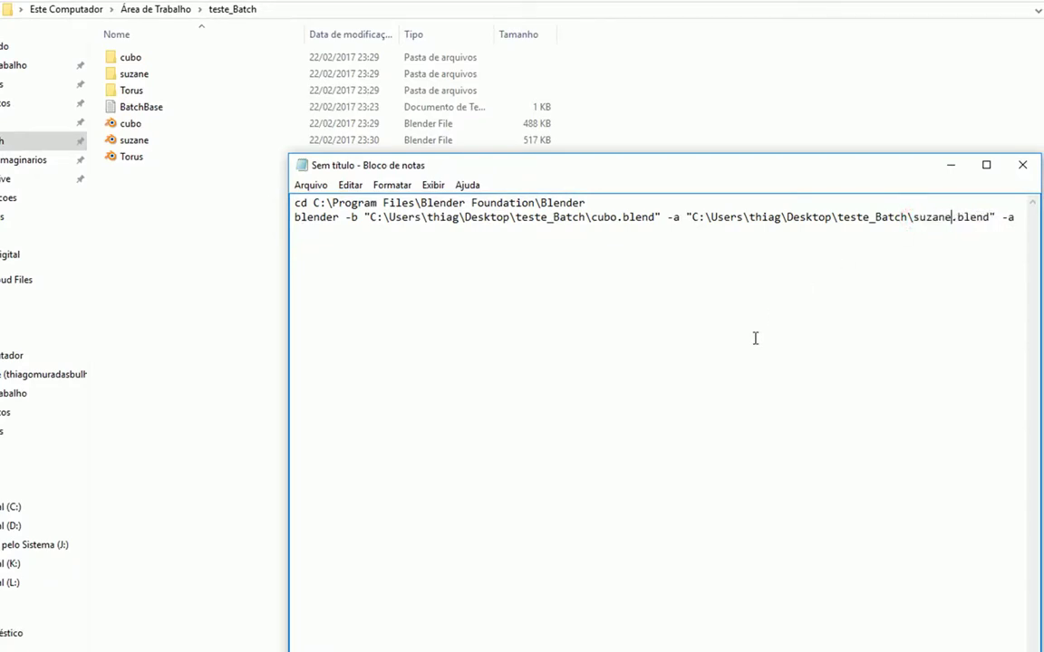
{"action": "left_click", "coordinate": [1023, 216]}
{"action": "key", "text": "ctrl+v"}
{"action": "key", "text": "Return"}
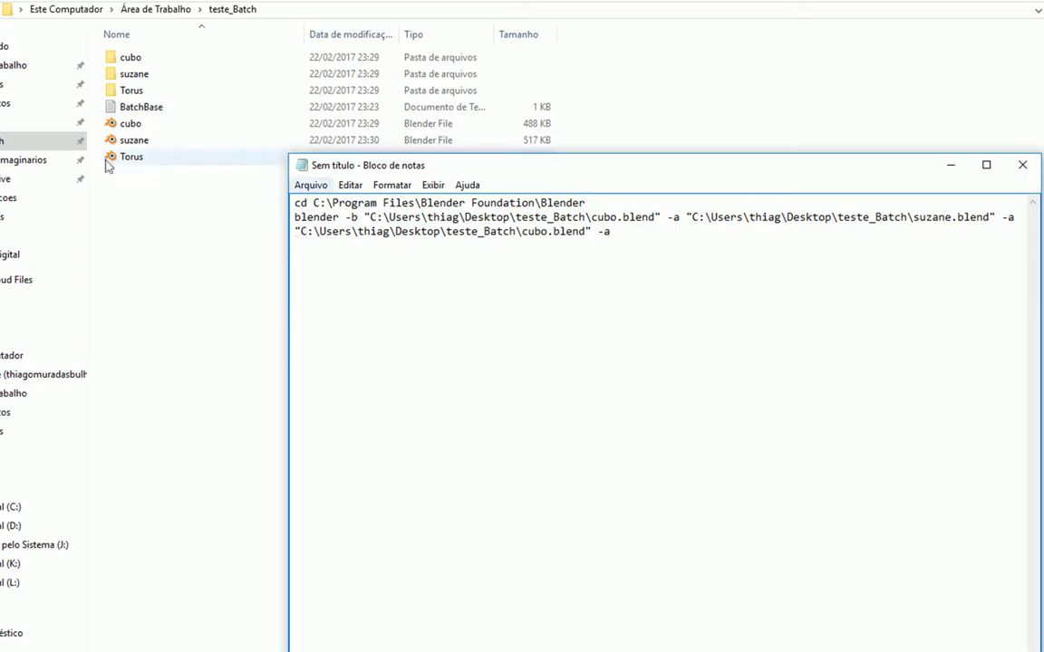
{"action": "double_click", "coordinate": [525, 232]}
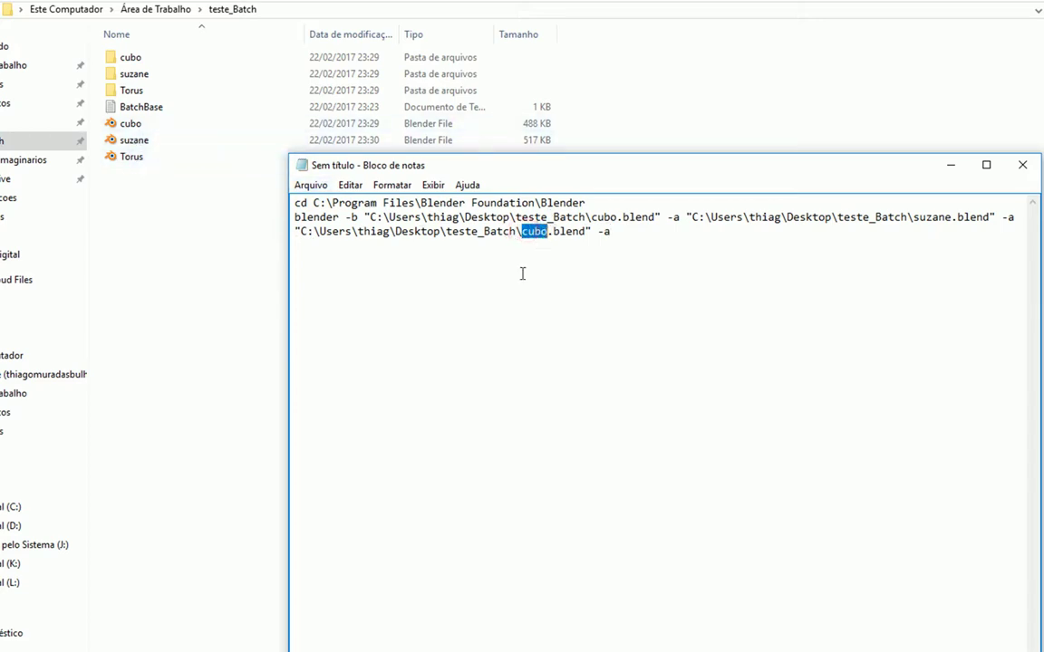
{"action": "type", "text": "Torus"}
{"action": "left_click", "coordinate": [625, 234]}
Save the Notepad batch script as render_em_lote.bat inside the teste_Batch folder.
{"action": "left_click", "coordinate": [324, 183]}
{"action": "left_click", "coordinate": [347, 256]}
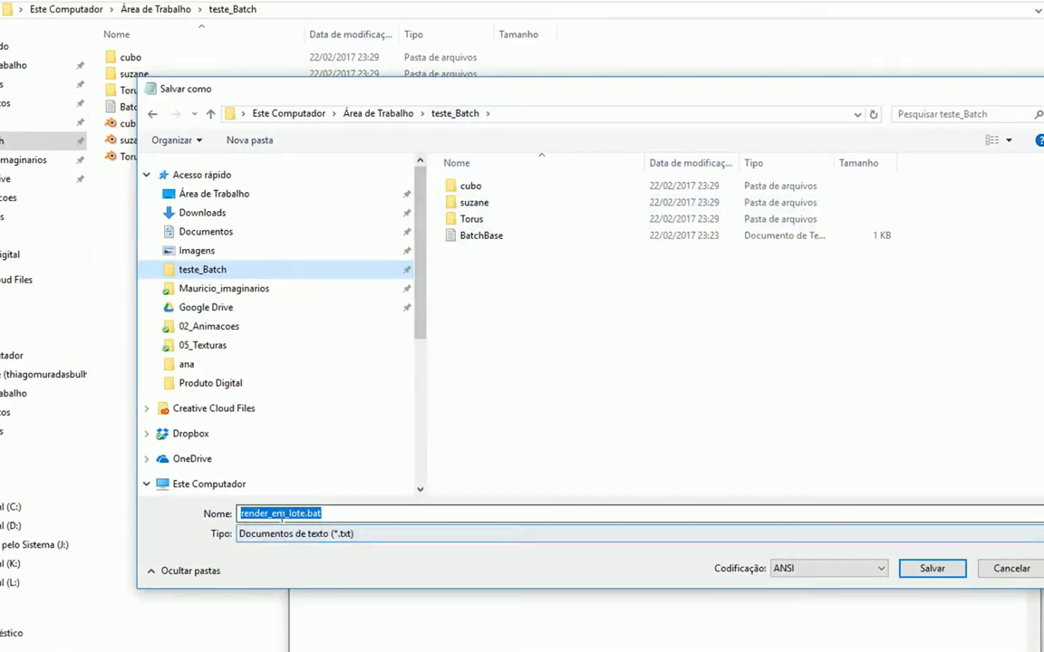
{"action": "left_click", "coordinate": [953, 566]}
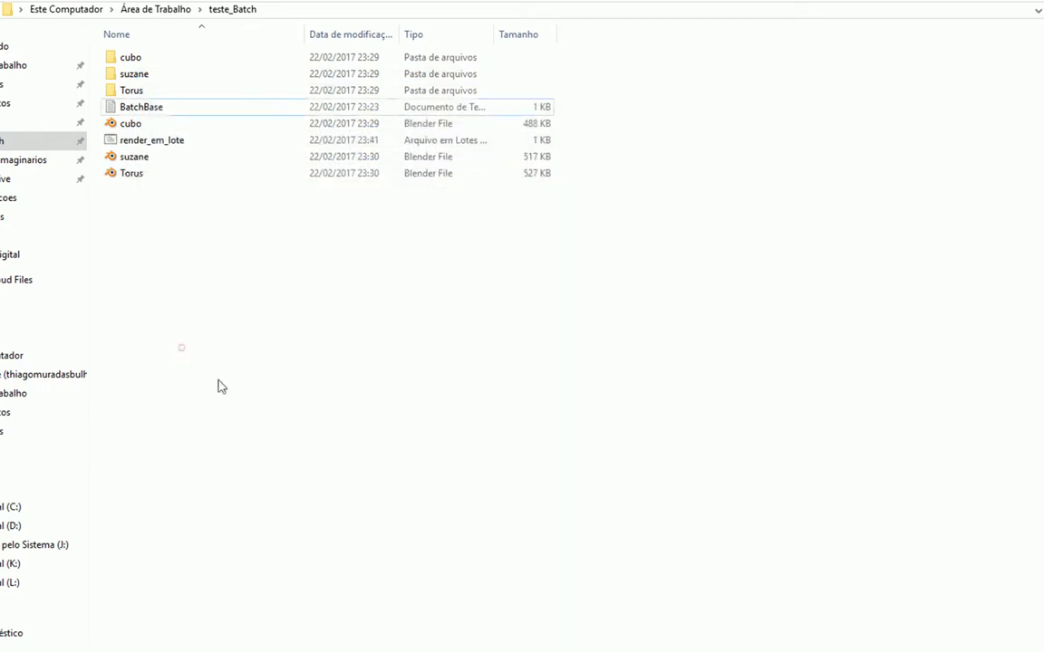
Widen the Tipo column, run render_em_lote.bat, and check the cubo folder for its render.
{"action": "left_click", "coordinate": [177, 142]}
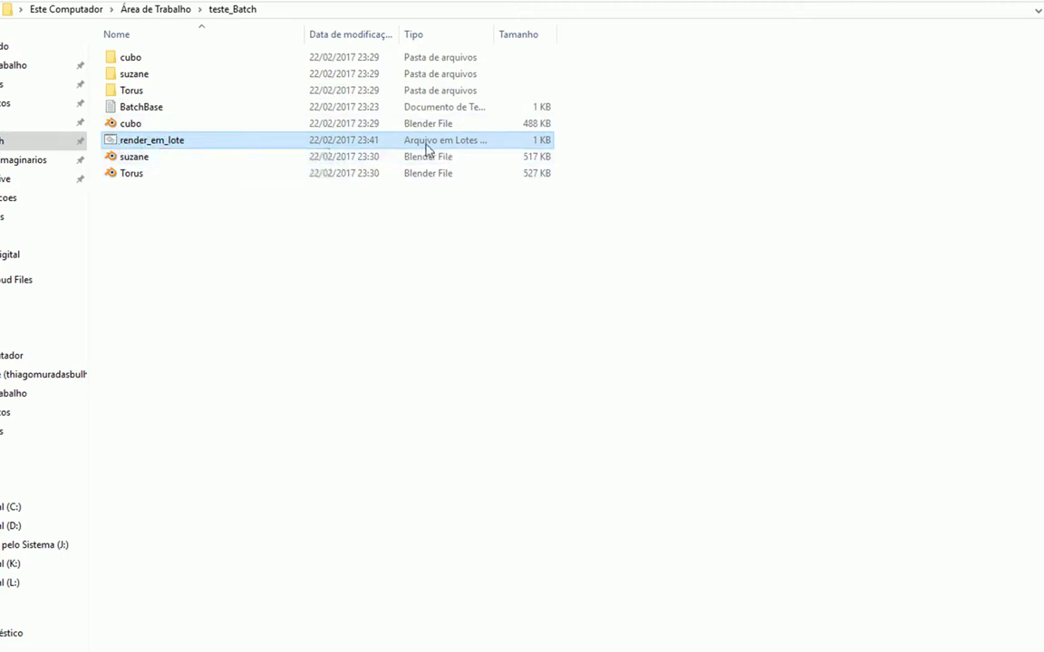
{"action": "left_click_drag", "start_coordinate": [495, 33], "coordinate": [662, 34]}
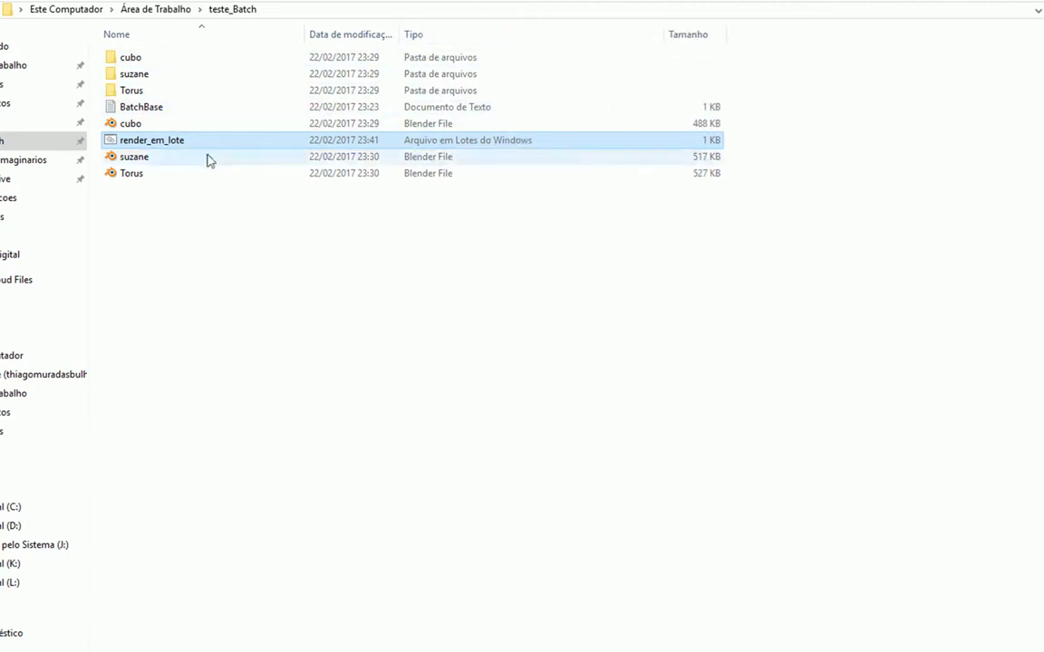
{"action": "double_click", "coordinate": [166, 147]}
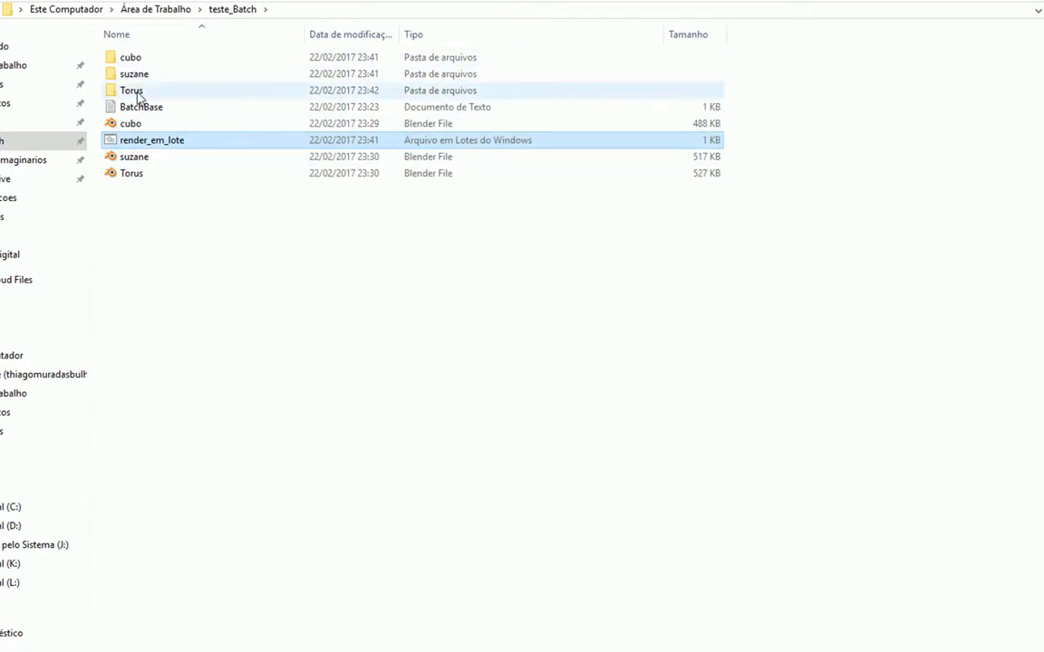
{"action": "double_click", "coordinate": [147, 58]}
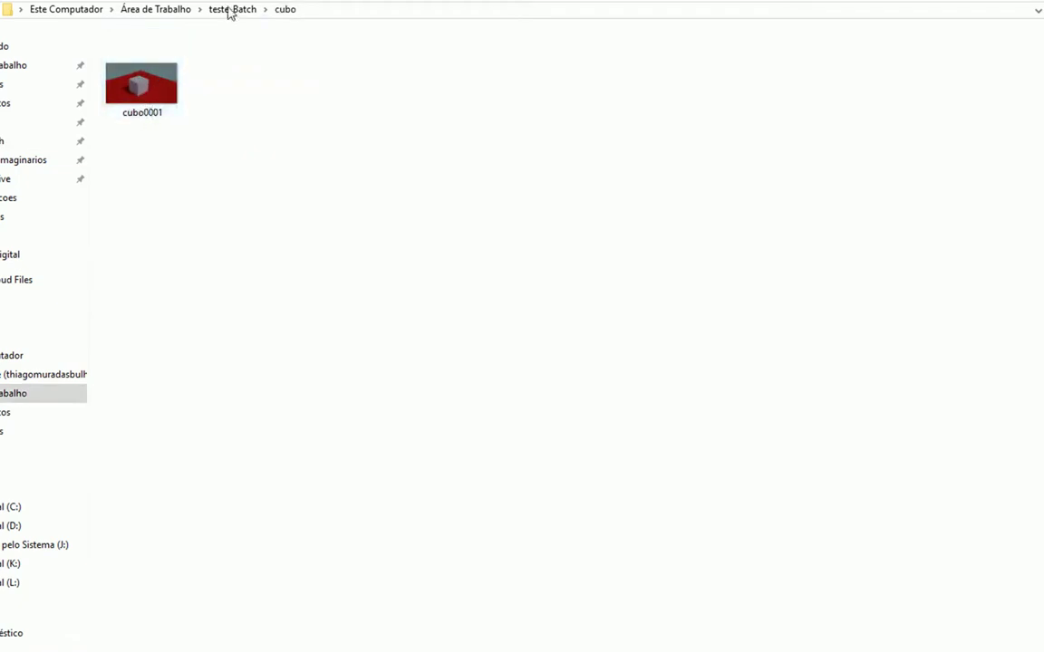
{"action": "left_click", "coordinate": [230, 12]}
{"action": "double_click", "coordinate": [189, 73]}
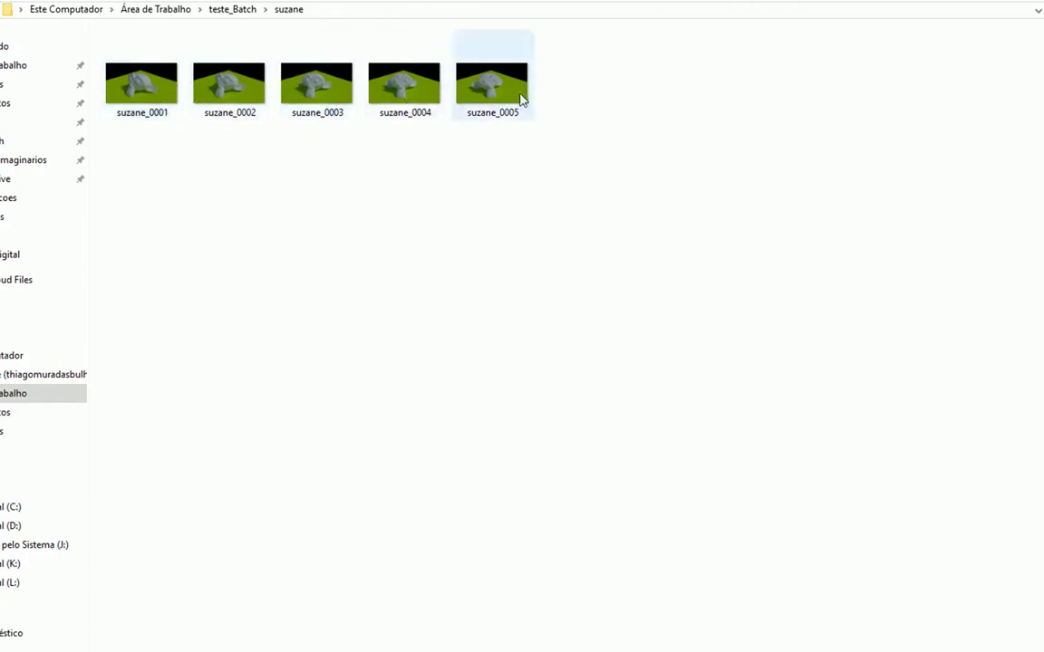
{"action": "left_click", "coordinate": [252, 10]}
{"action": "double_click", "coordinate": [181, 88]}
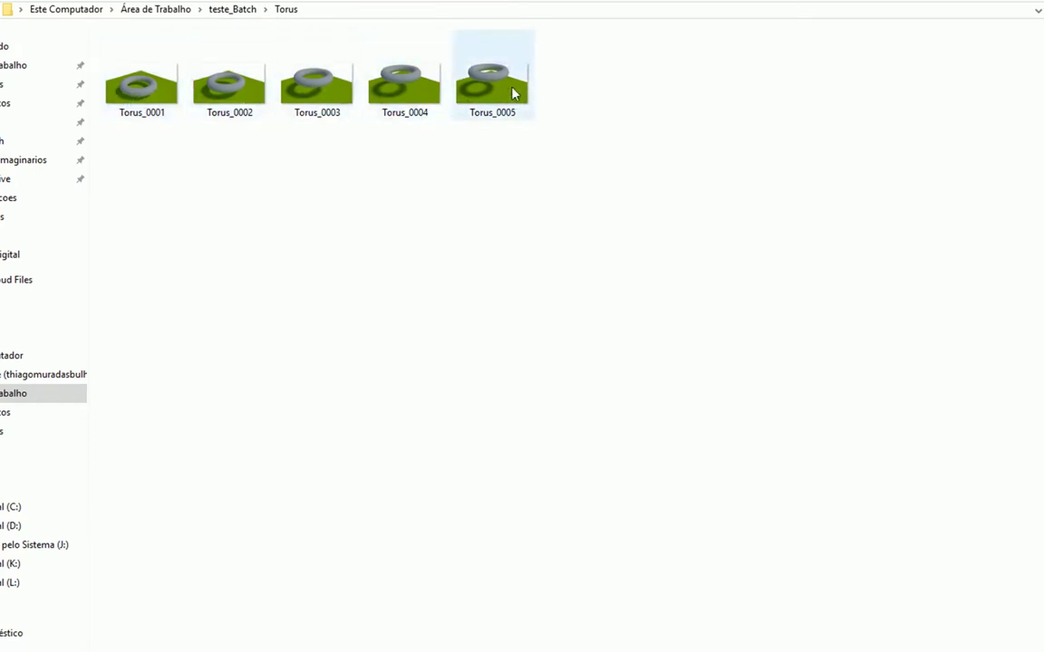
{"action": "left_click", "coordinate": [233, 11]}
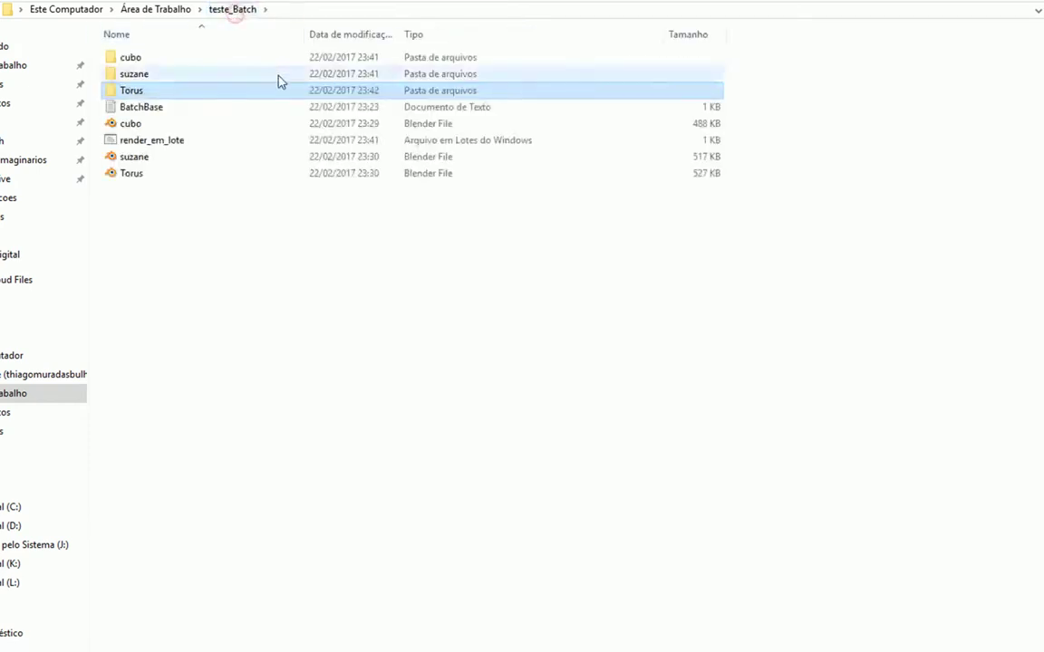
{"action": "left_click", "coordinate": [212, 221]}
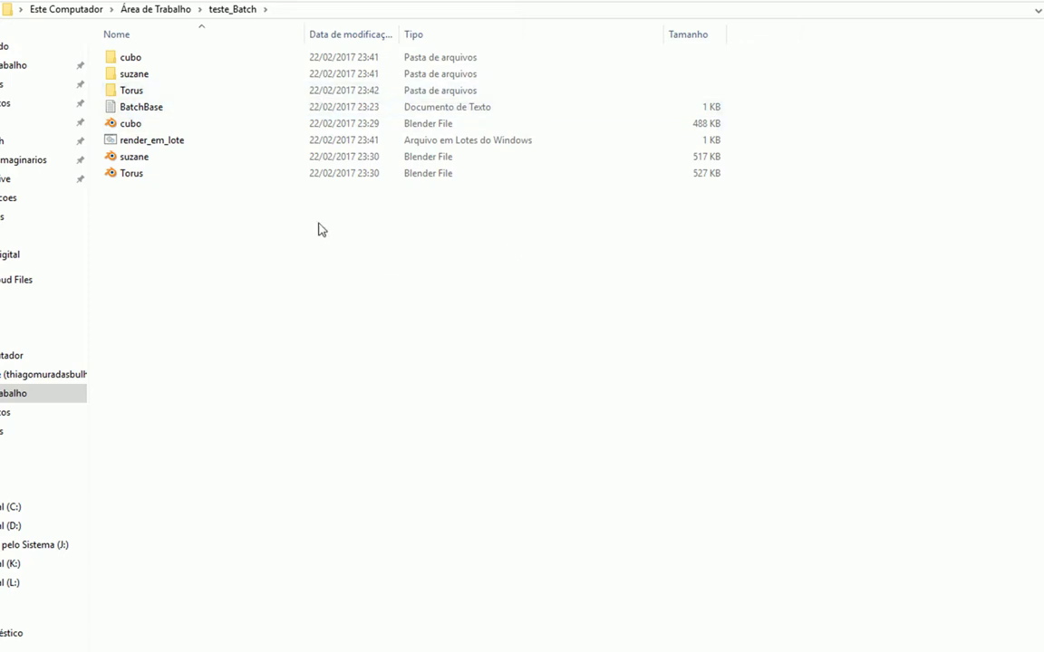
{"action": "double_click", "coordinate": [160, 110]}
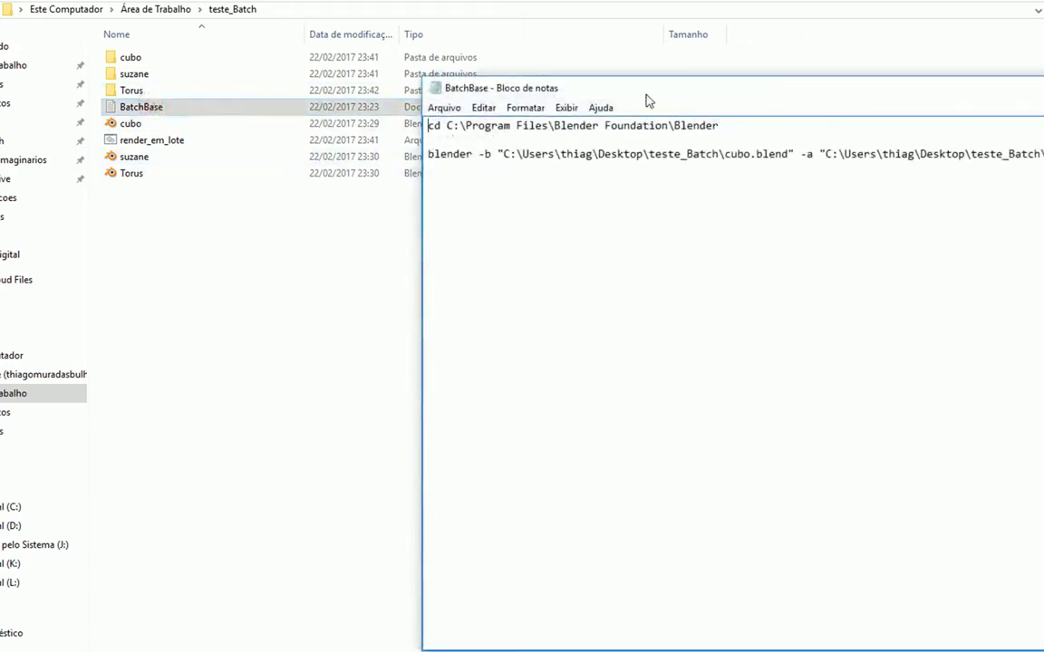
Reposition the BatchBase Notepad window and turn off Quebra automática de linha.
{"action": "left_click_drag", "start_coordinate": [648, 95], "coordinate": [496, 66]}
{"action": "left_click", "coordinate": [423, 82]}
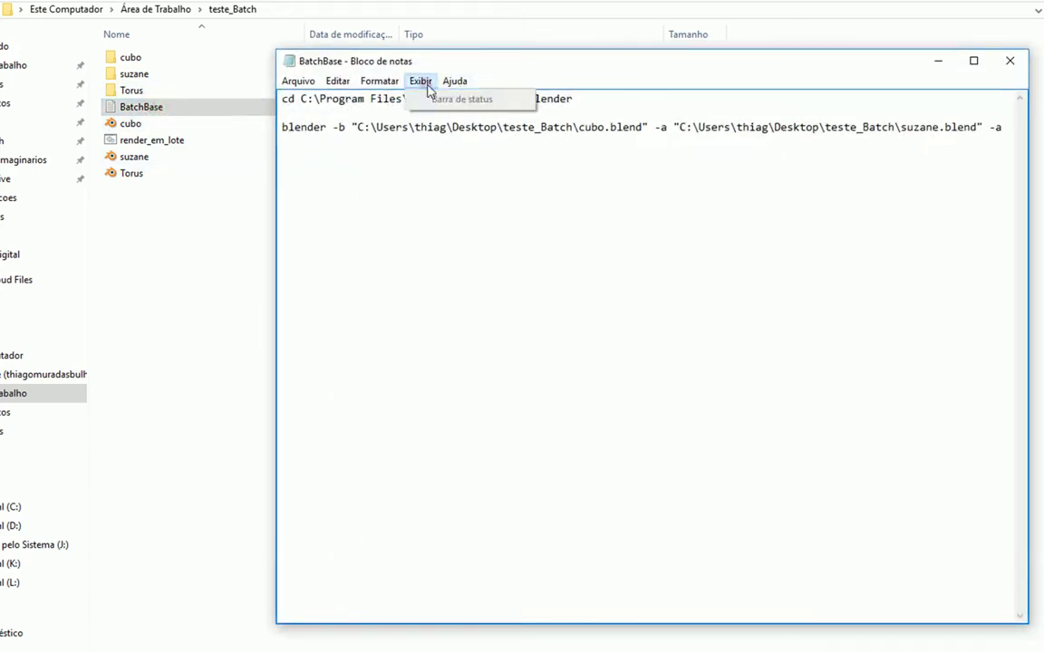
{"action": "left_click", "coordinate": [359, 99]}
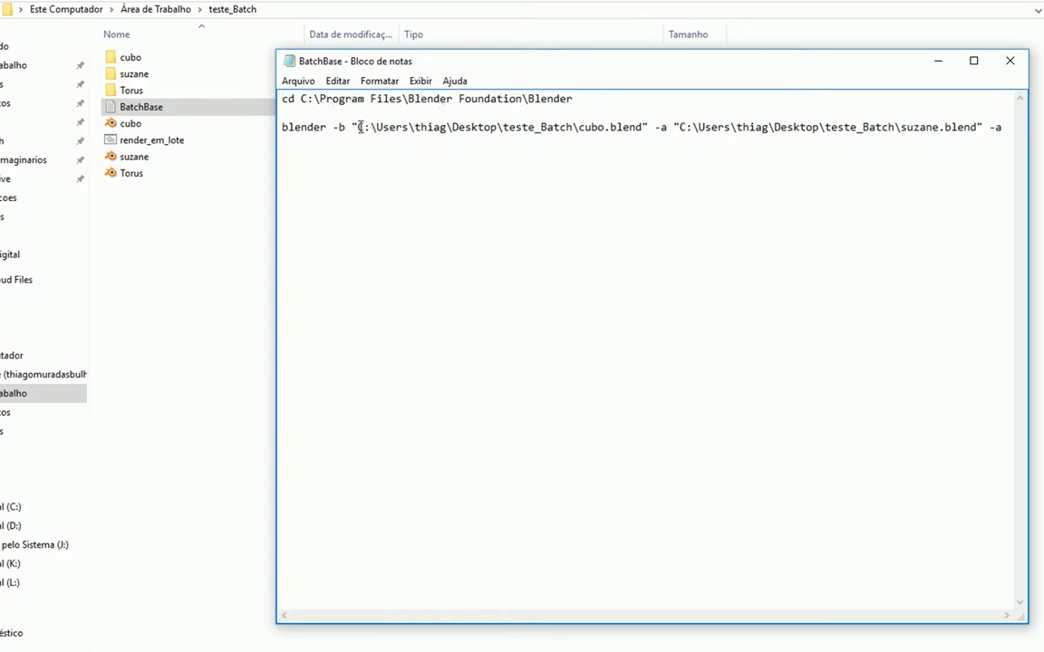
Select the full cubo.blend file path in the blender -b line, then deselect it.
{"action": "left_click_drag", "start_coordinate": [358, 126], "coordinate": [637, 134]}
{"action": "left_click", "coordinate": [396, 128]}
{"action": "left_click_drag", "start_coordinate": [356, 128], "coordinate": [645, 129]}
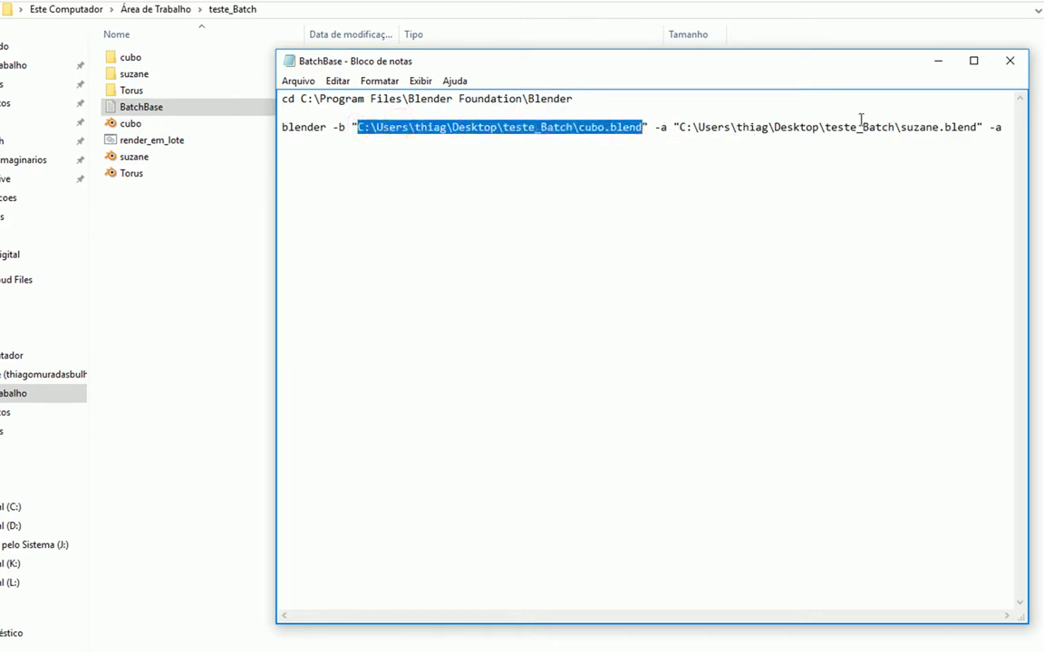
{"action": "left_click", "coordinate": [861, 222]}
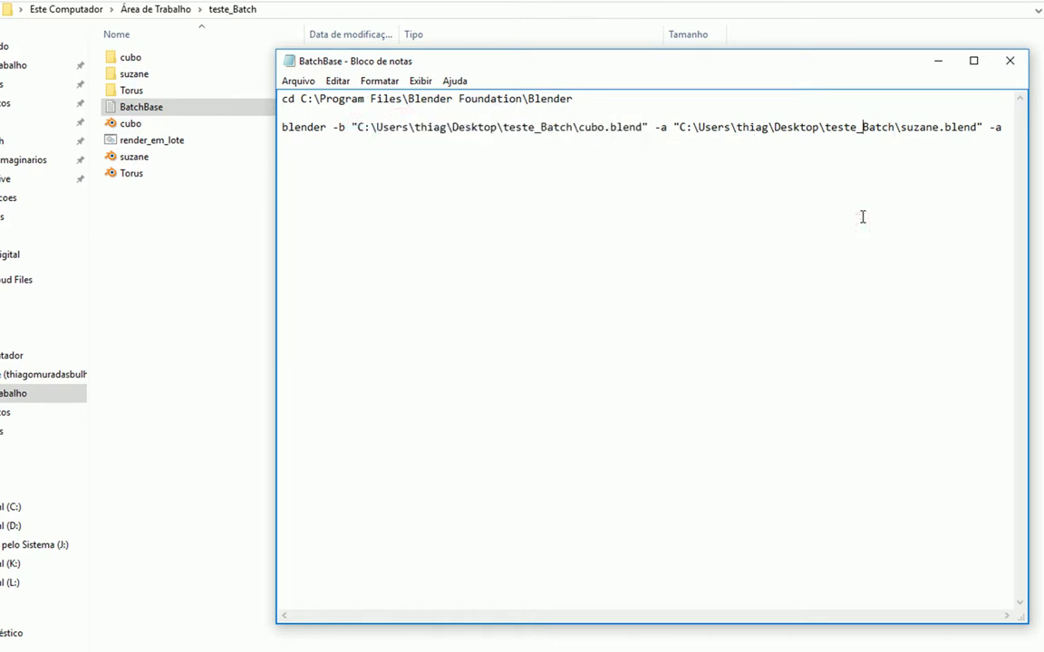